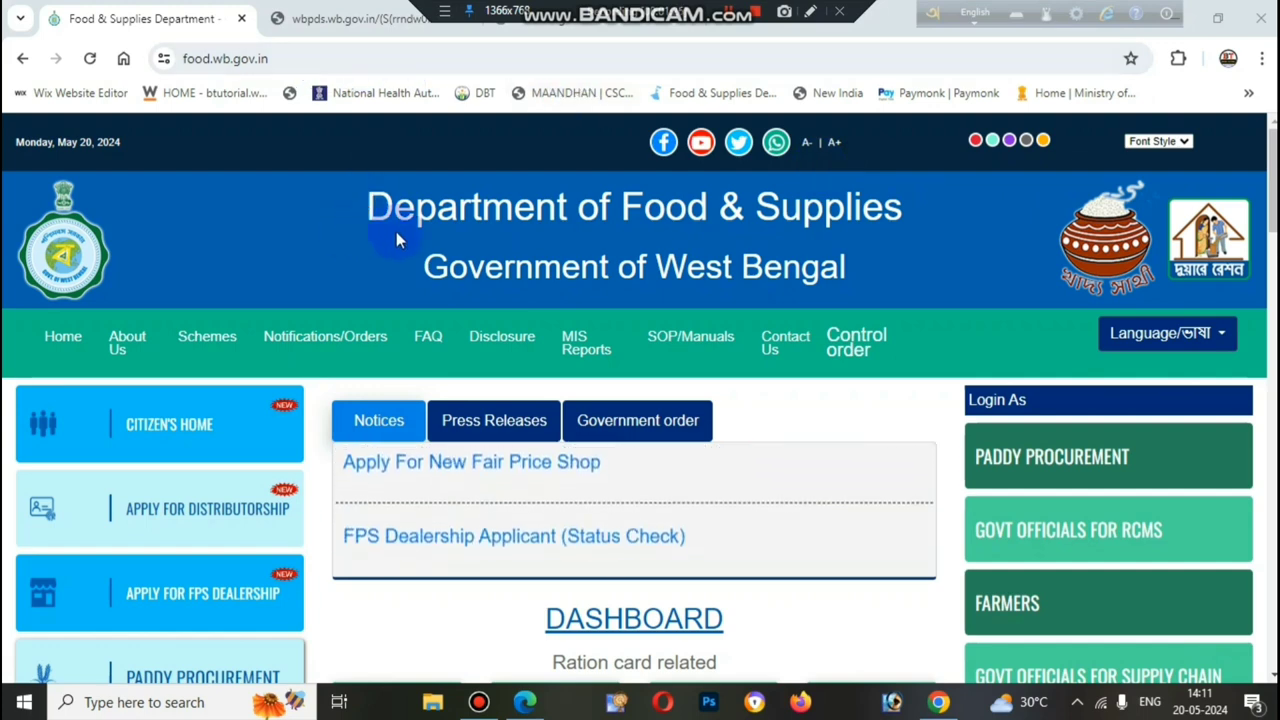
- Open the Citizen's Home page and go to its Ration Card Related Corner
scroll(424, 239, down, 1)
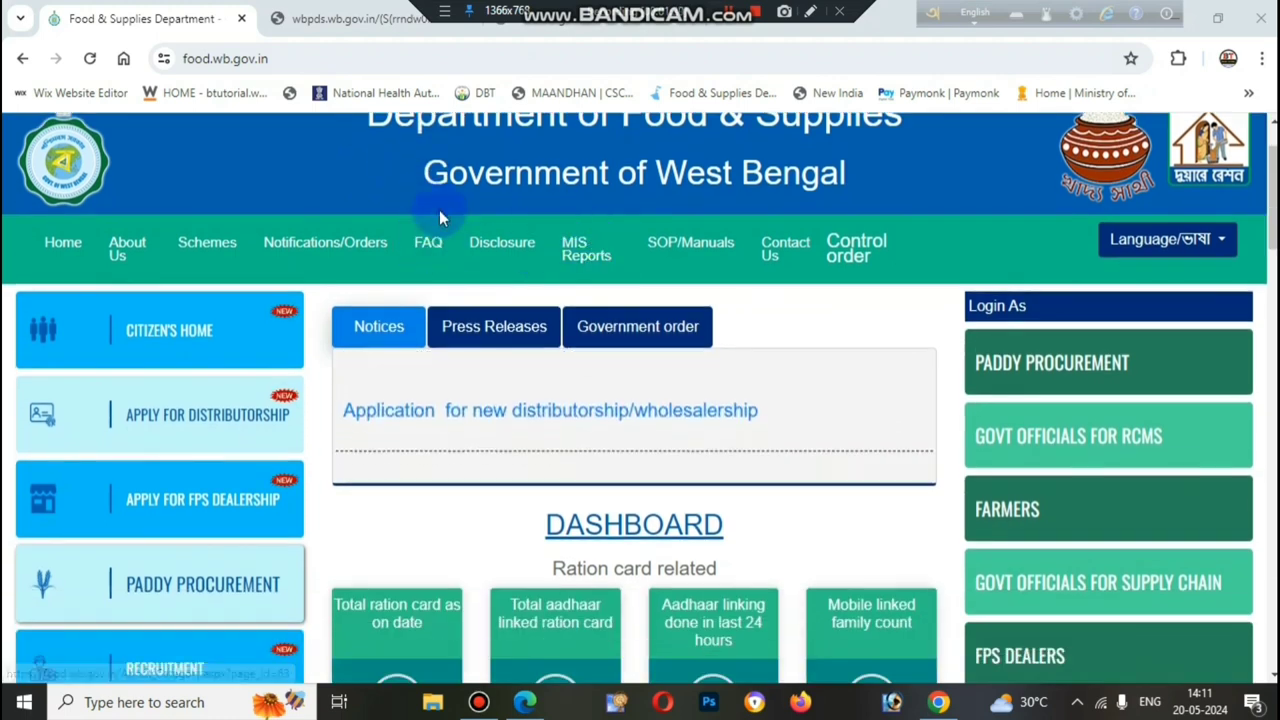
click(199, 327)
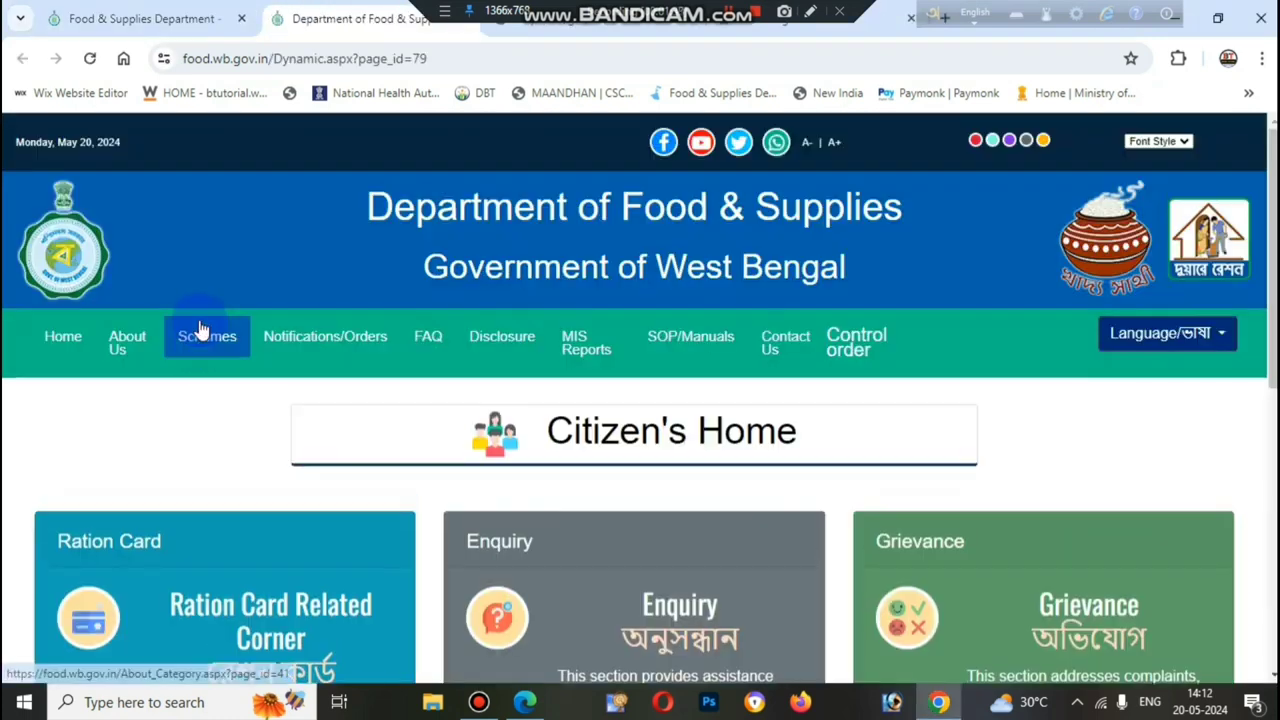
scroll(337, 318, down, 2)
scroll(337, 318, down, 1)
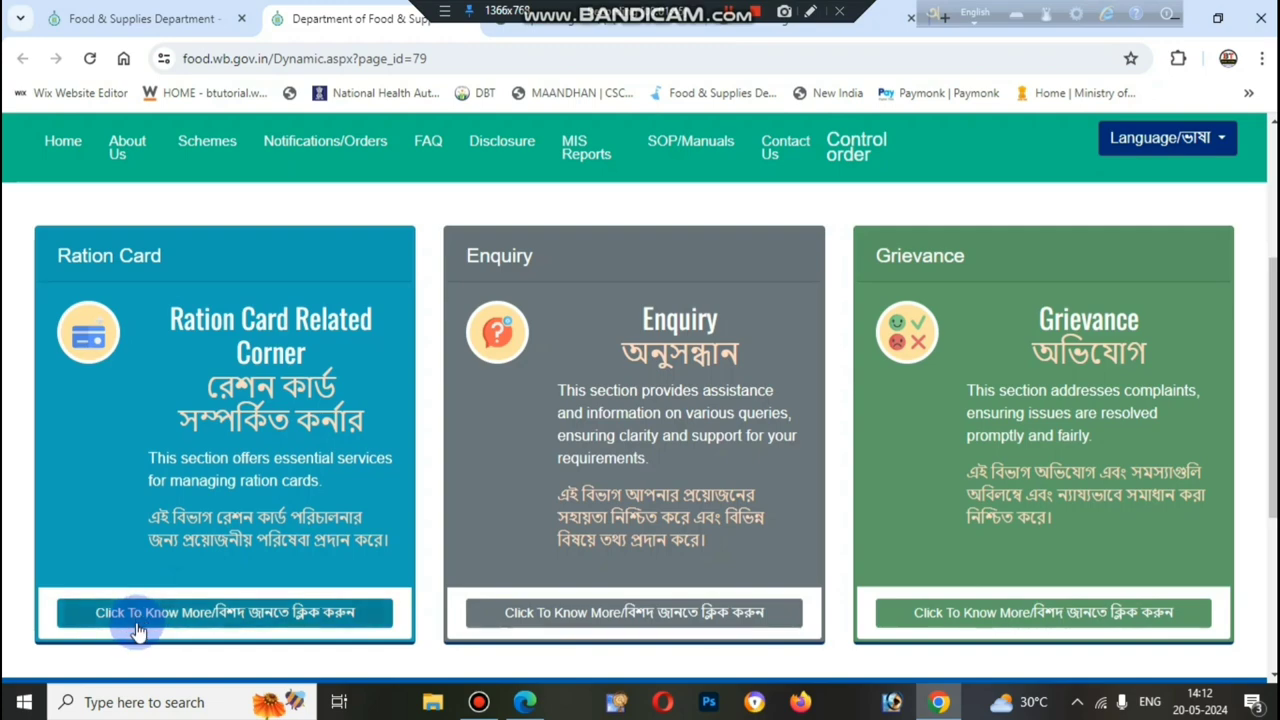
click(287, 620)
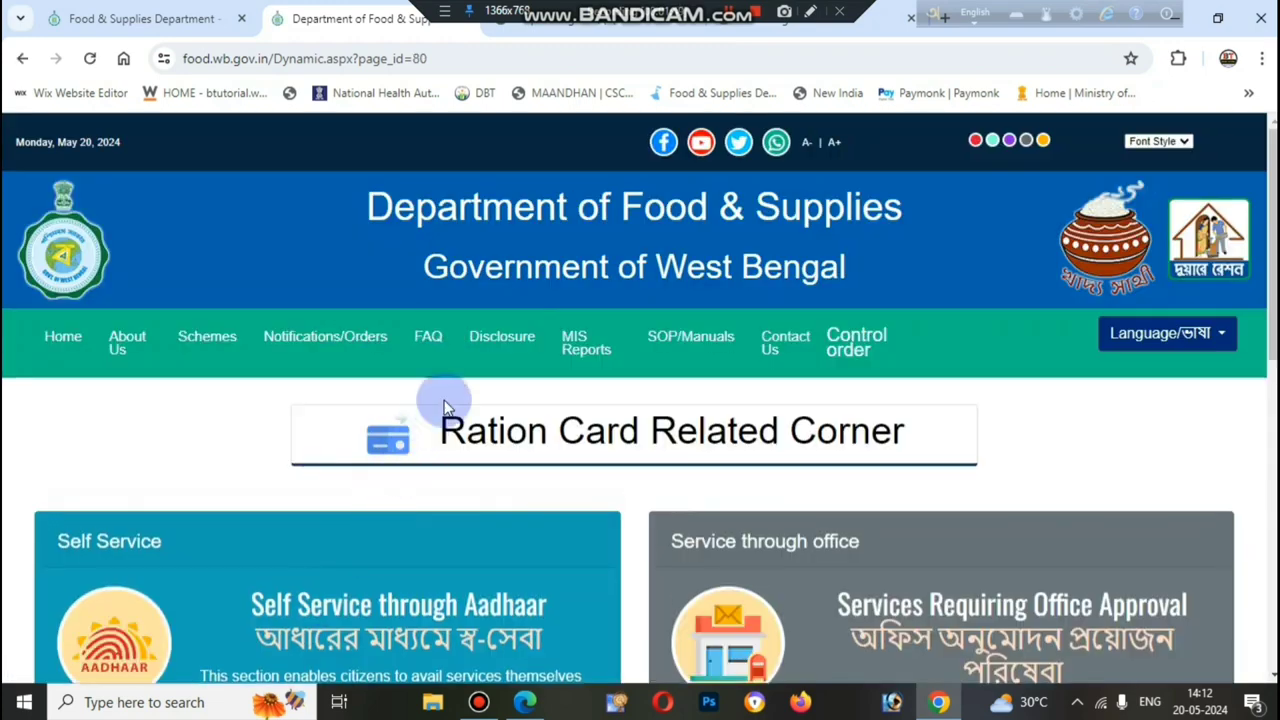
- Open the services requiring office approval and choose to apply online
scroll(446, 410, down, 2)
scroll(445, 418, down, 1)
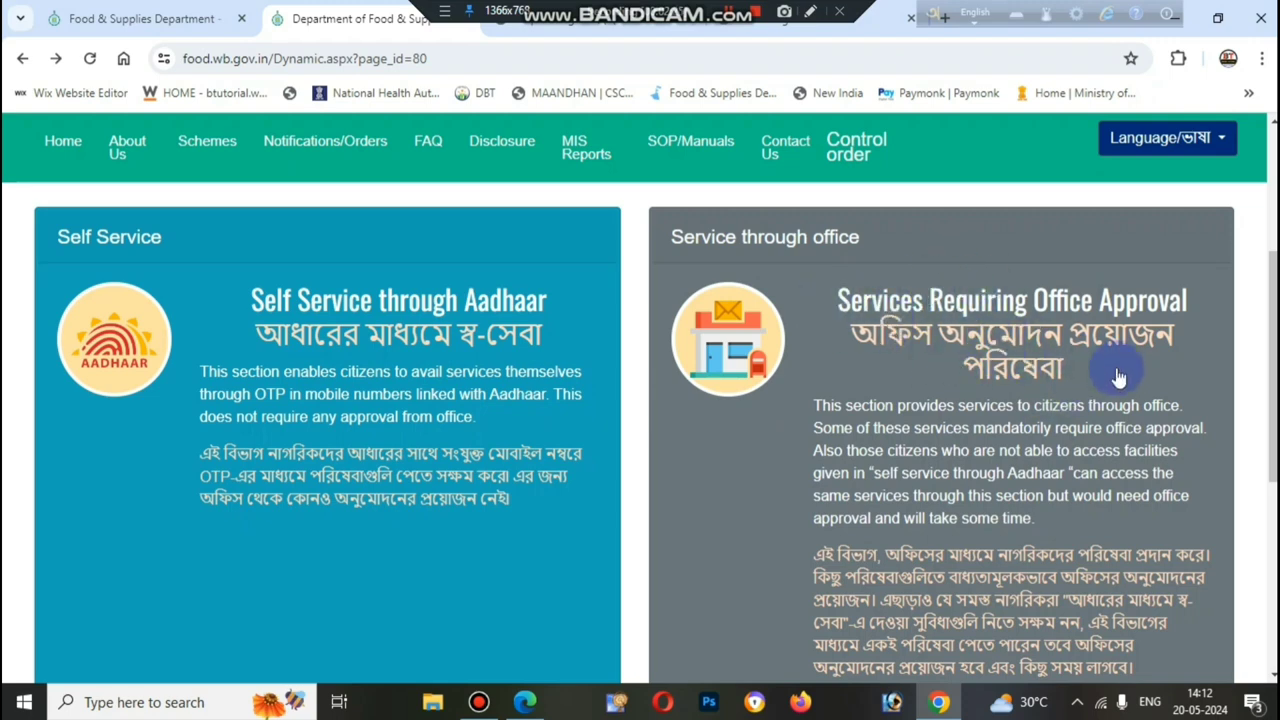
scroll(1070, 368, down, 2)
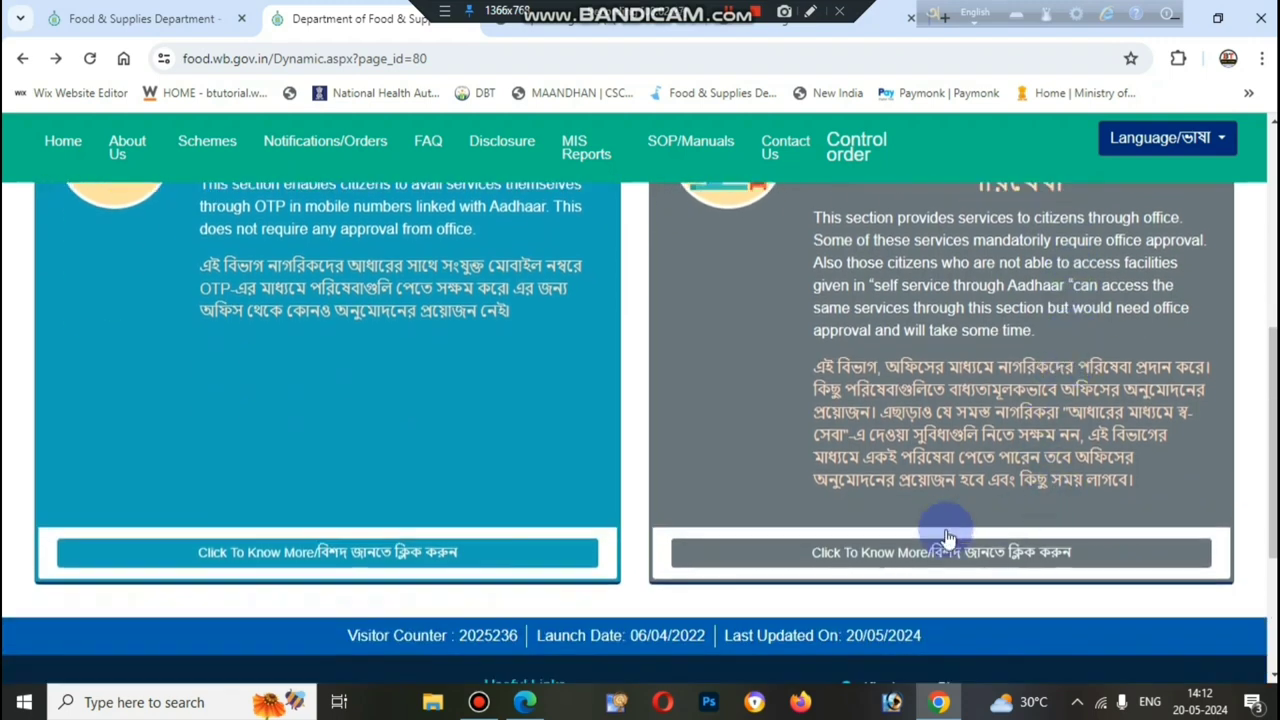
click(930, 562)
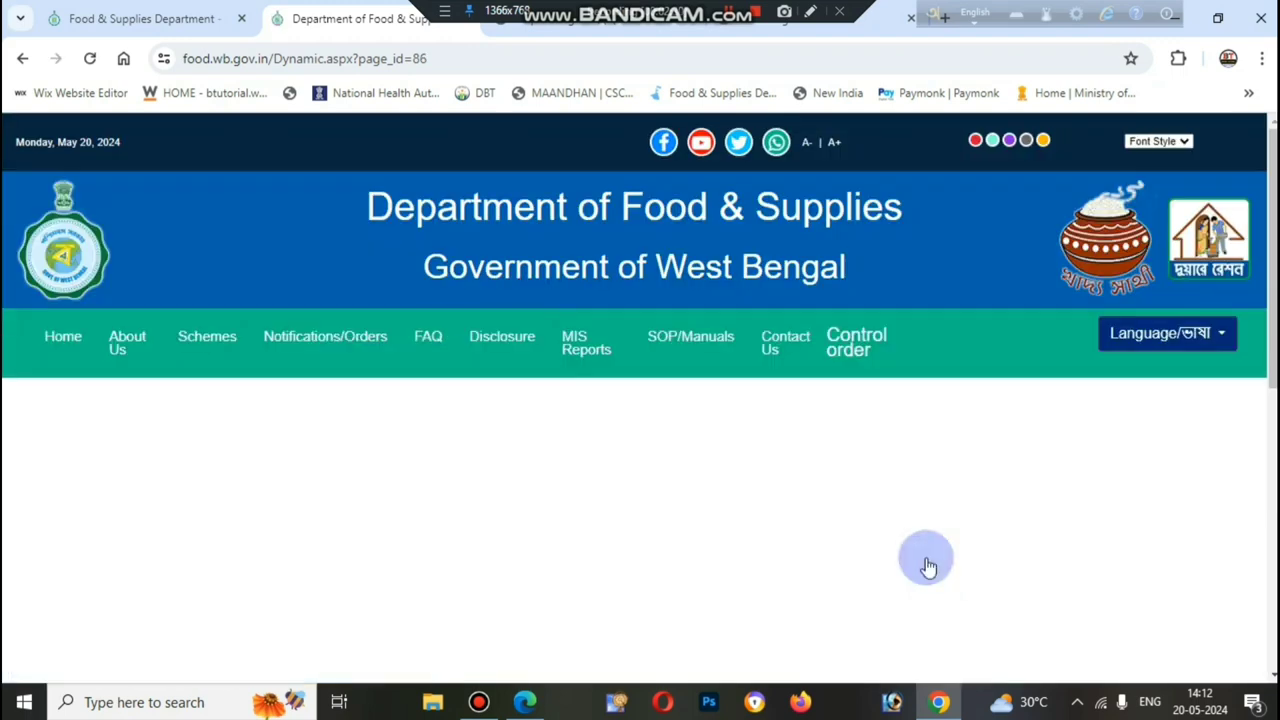
scroll(908, 510, down, 2)
scroll(908, 512, down, 1)
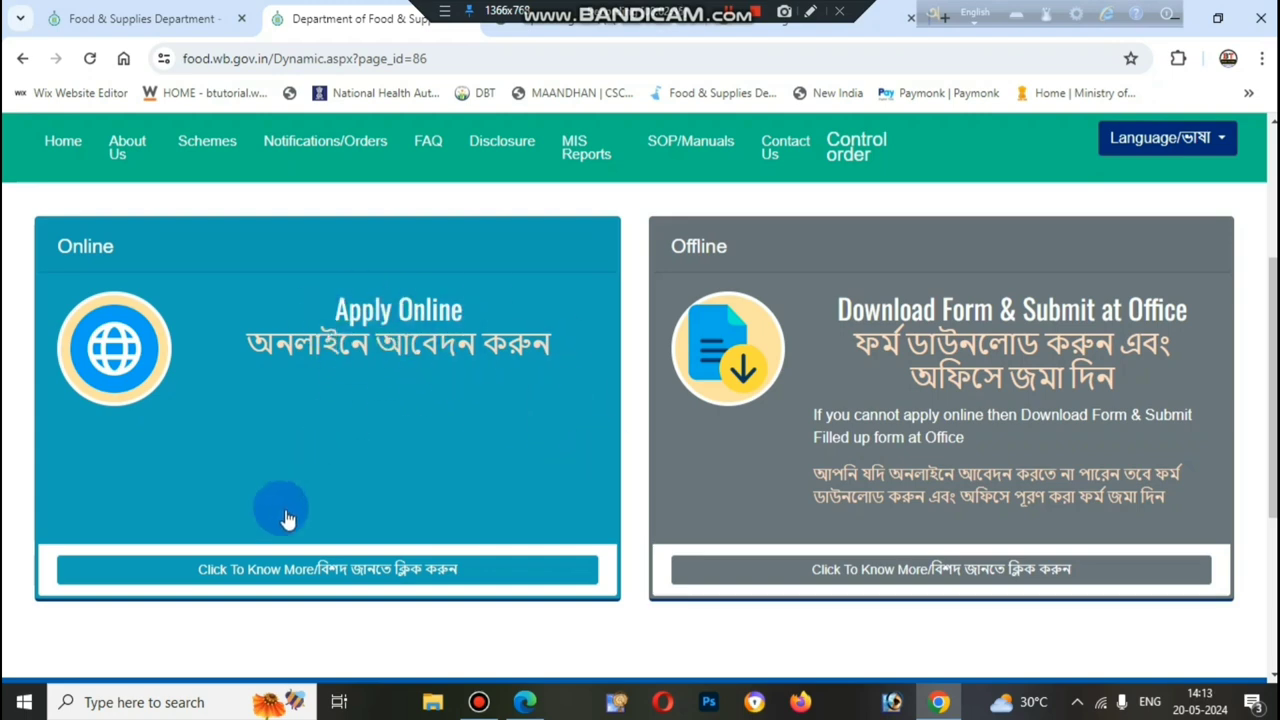
click(298, 578)
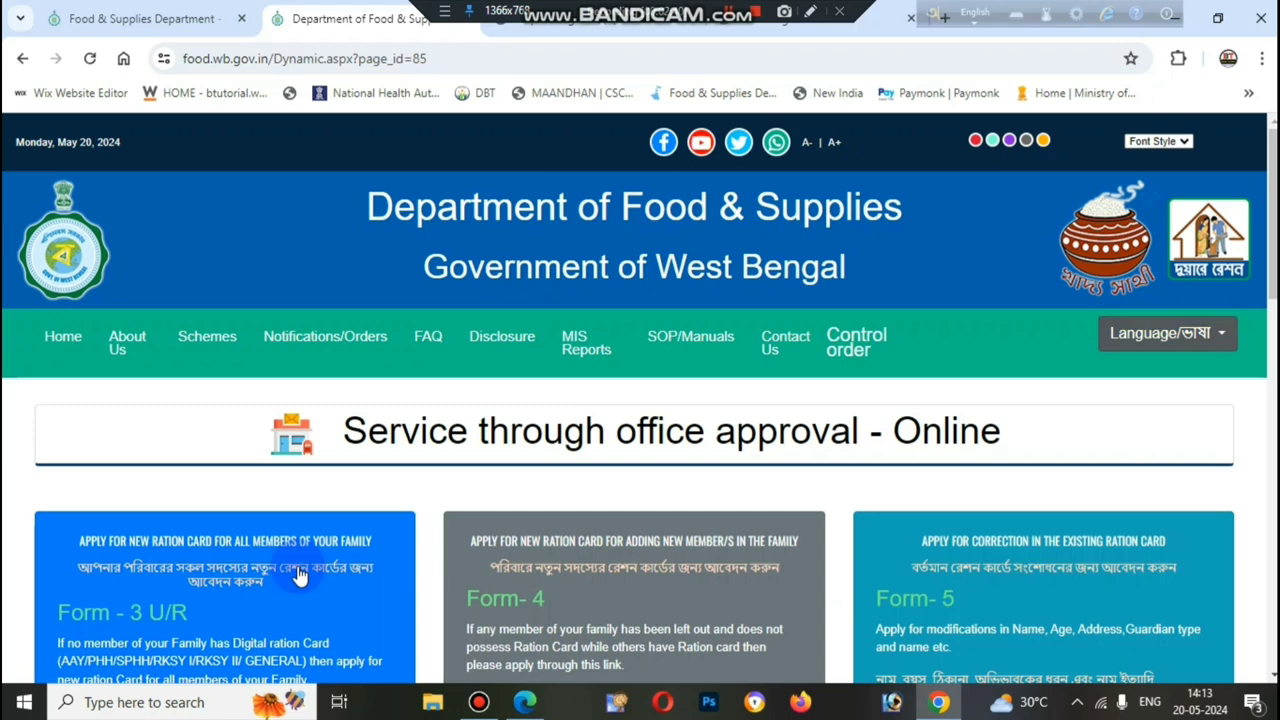
- Open the Form-4 application for adding new members to a family that already has ration cards
scroll(517, 479, down, 3)
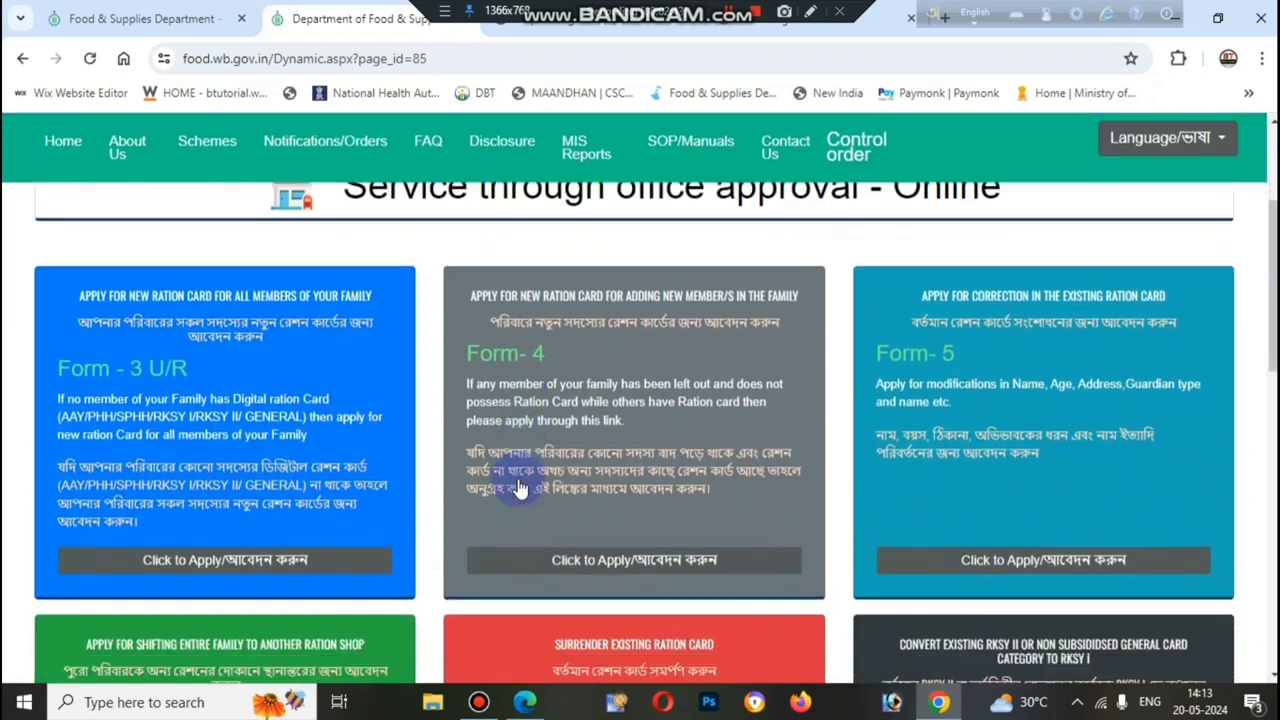
scroll(517, 488, down, 2)
scroll(514, 480, up, 2)
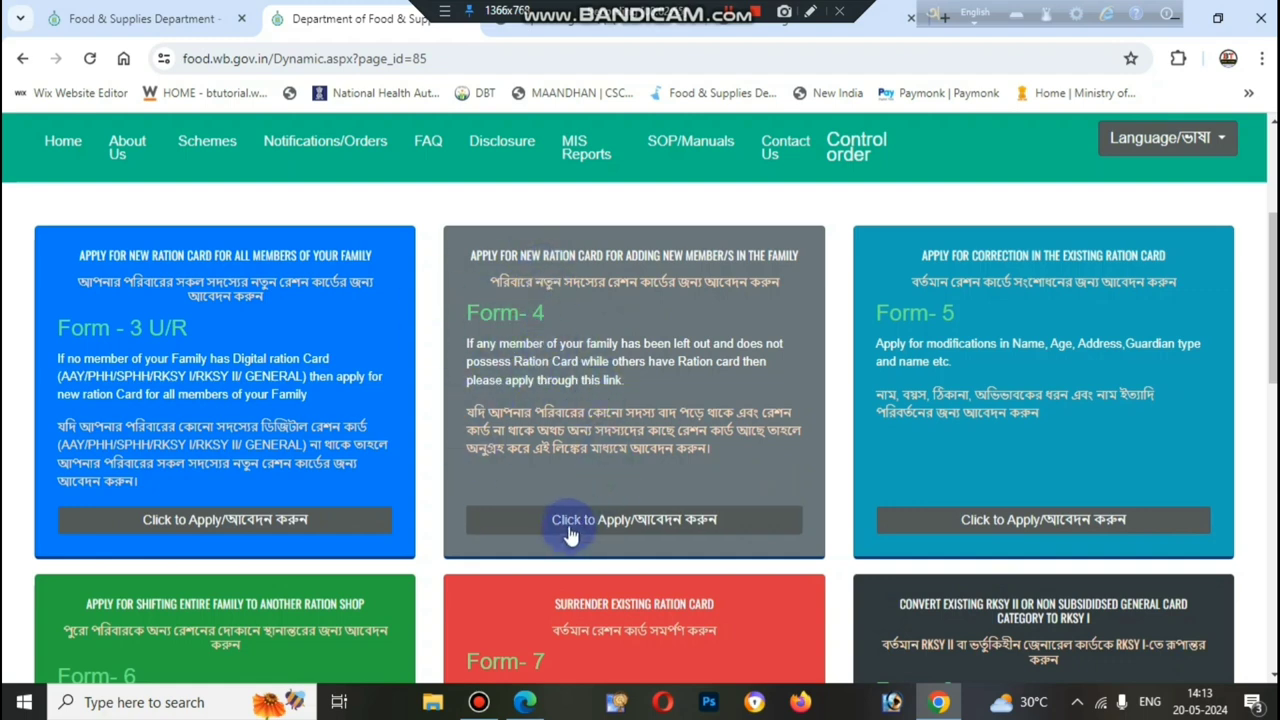
click(650, 528)
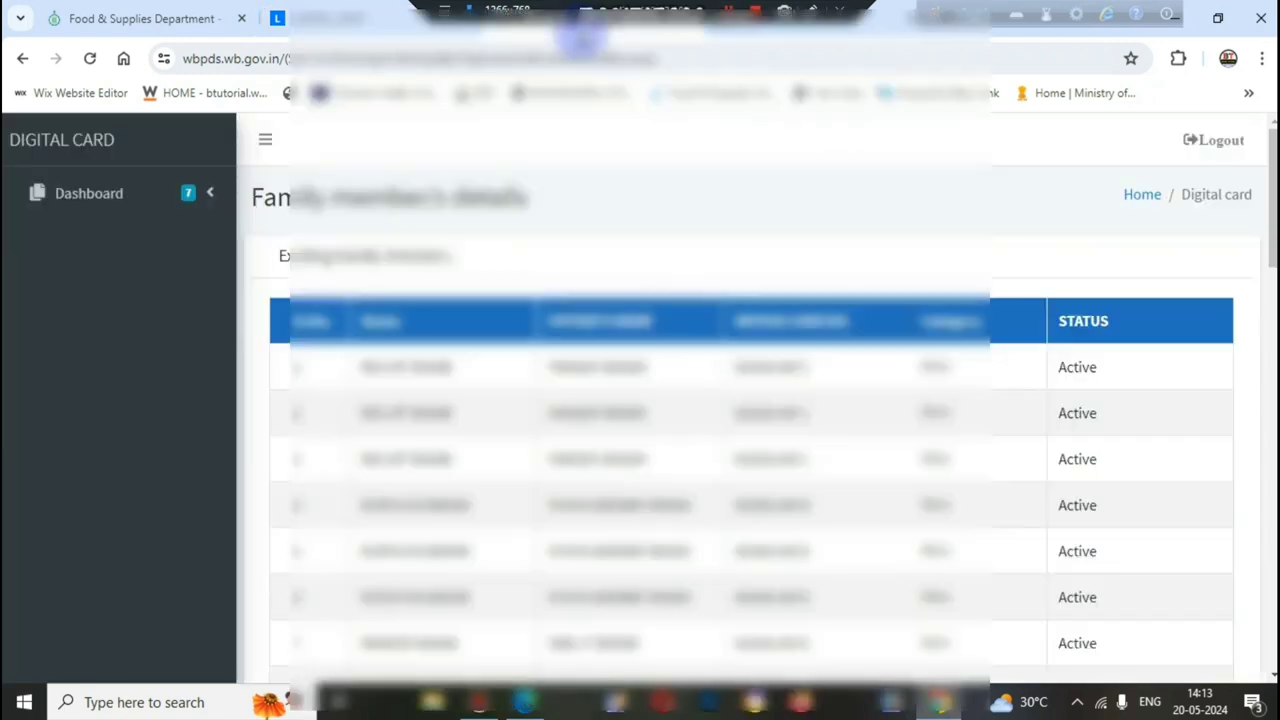
- Review the existing family members and start the Form-4 application to add members to the existing family
scroll(840, 250, down, 3)
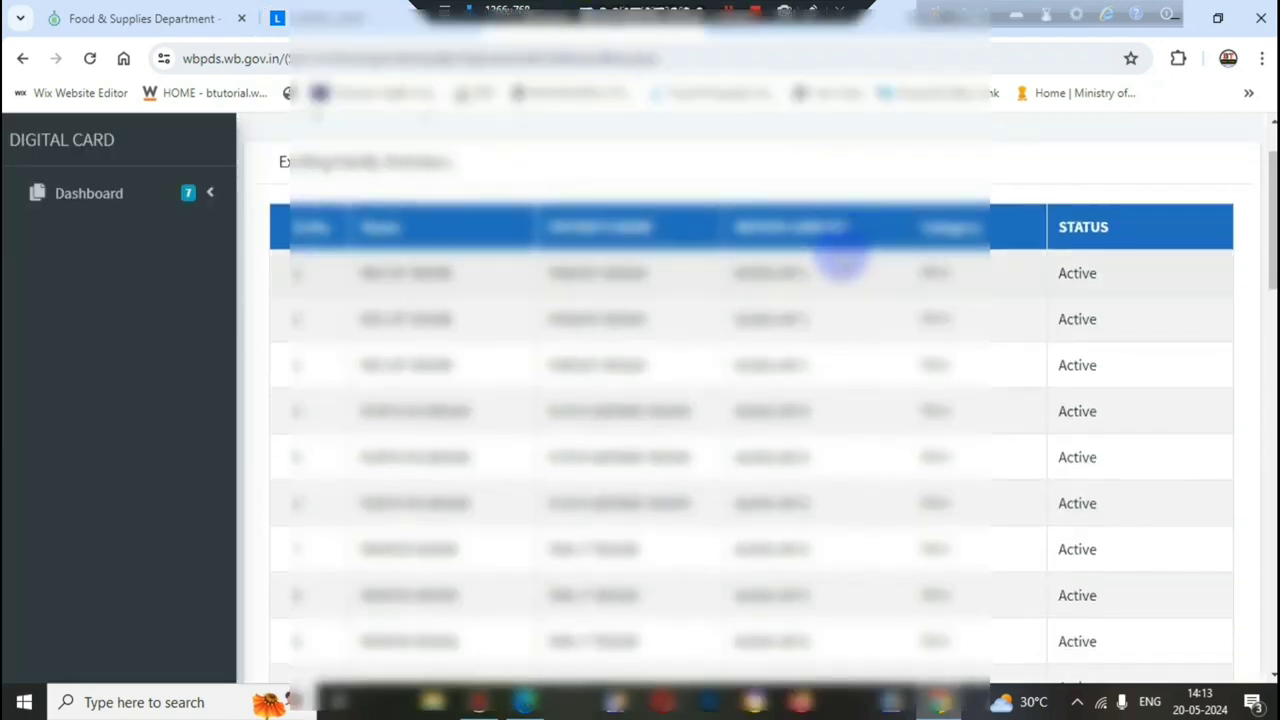
scroll(840, 250, up, 3)
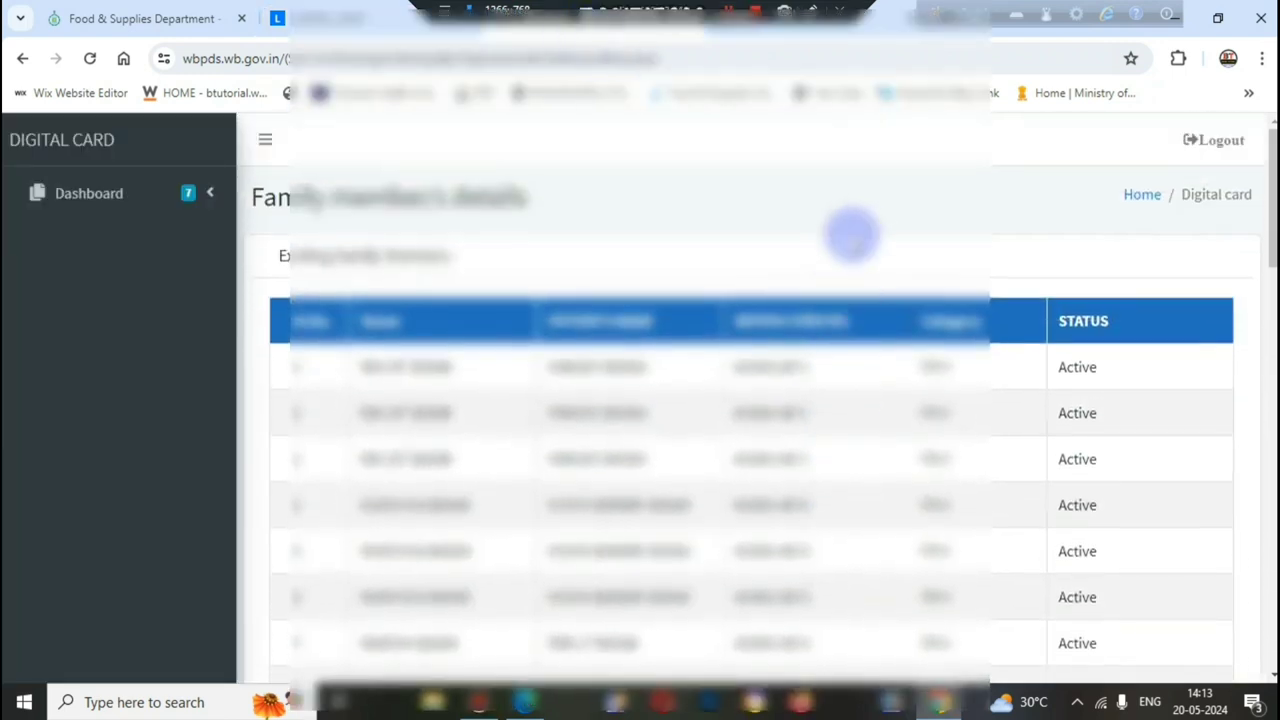
scroll(700, 230, down, 1)
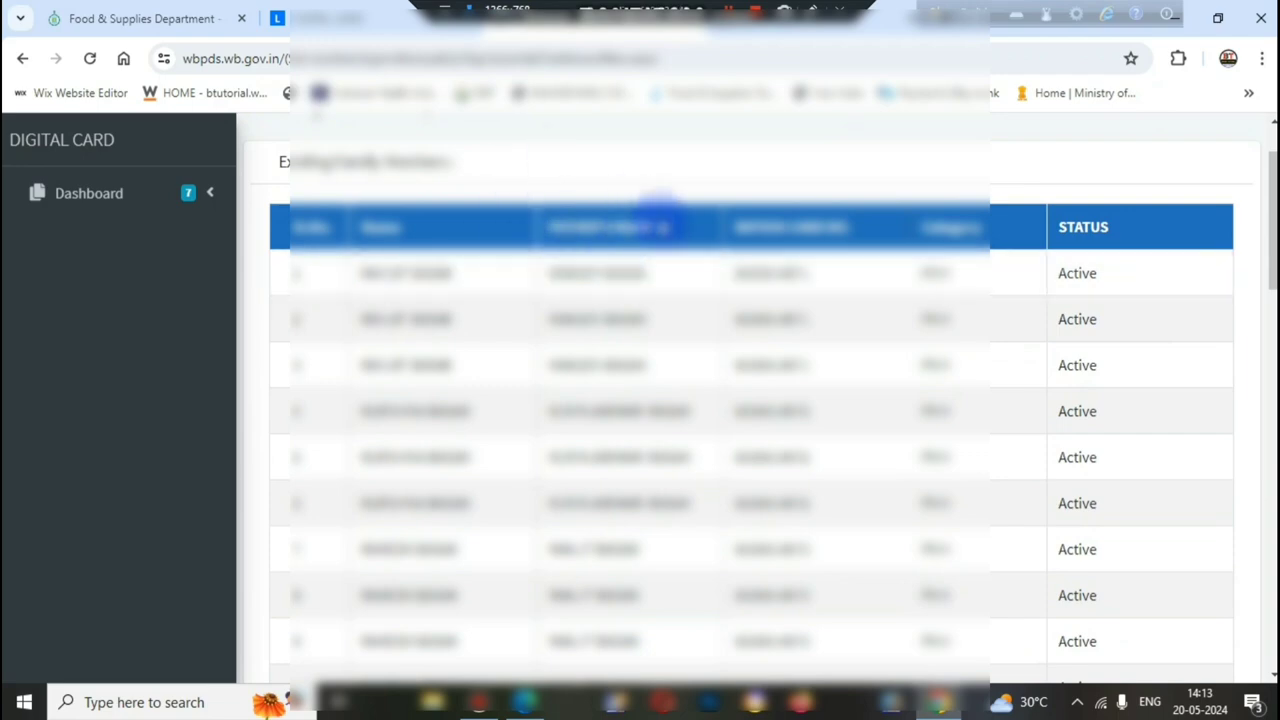
scroll(717, 268, down, 7)
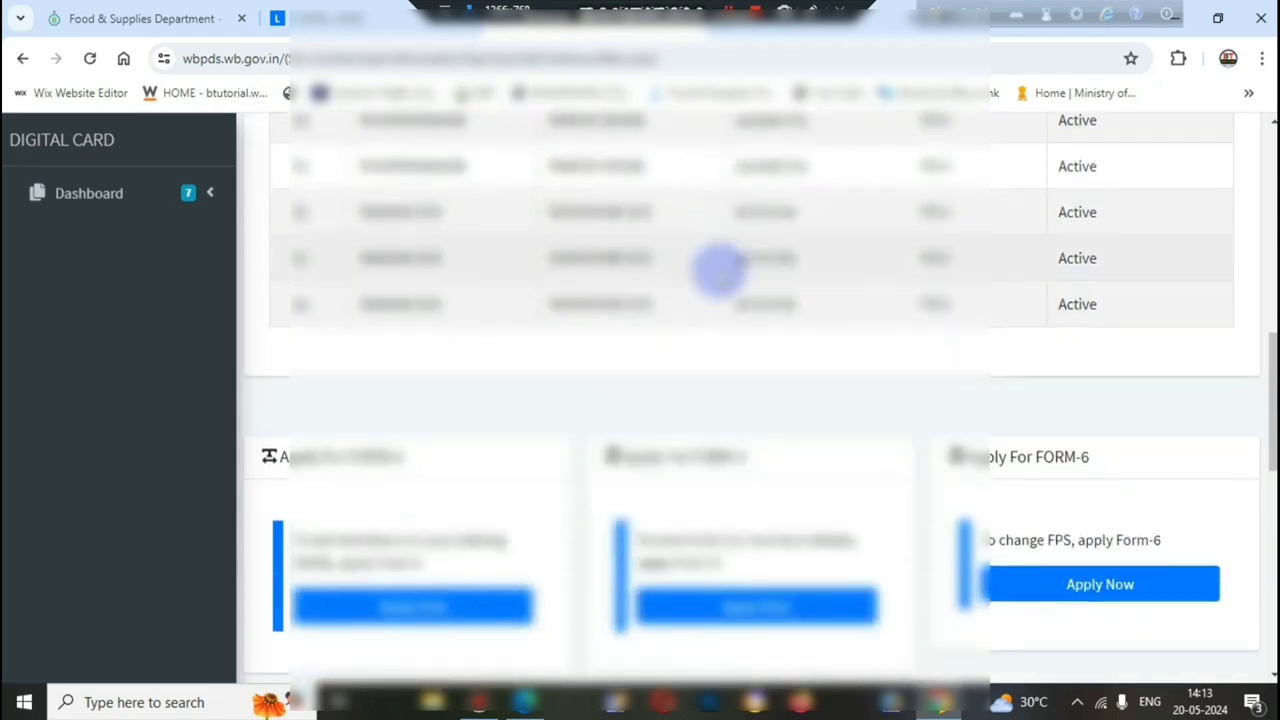
scroll(720, 270, down, 2)
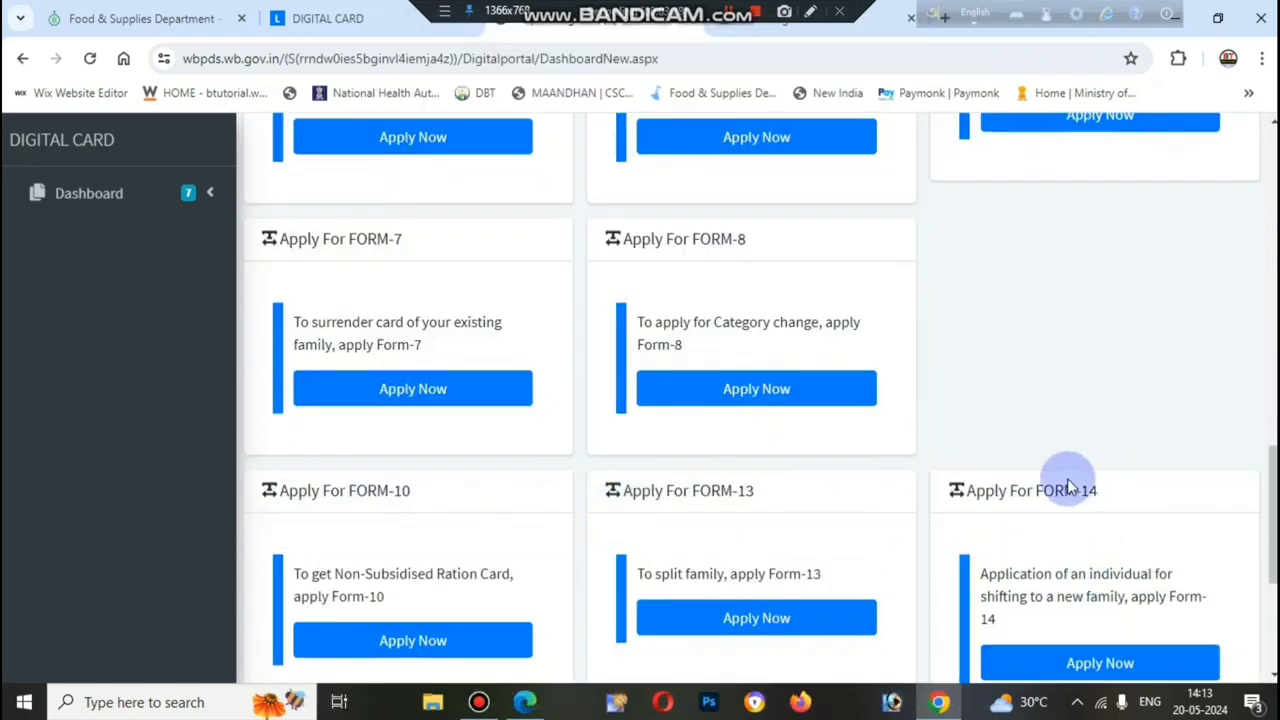
scroll(1076, 442, up, 1)
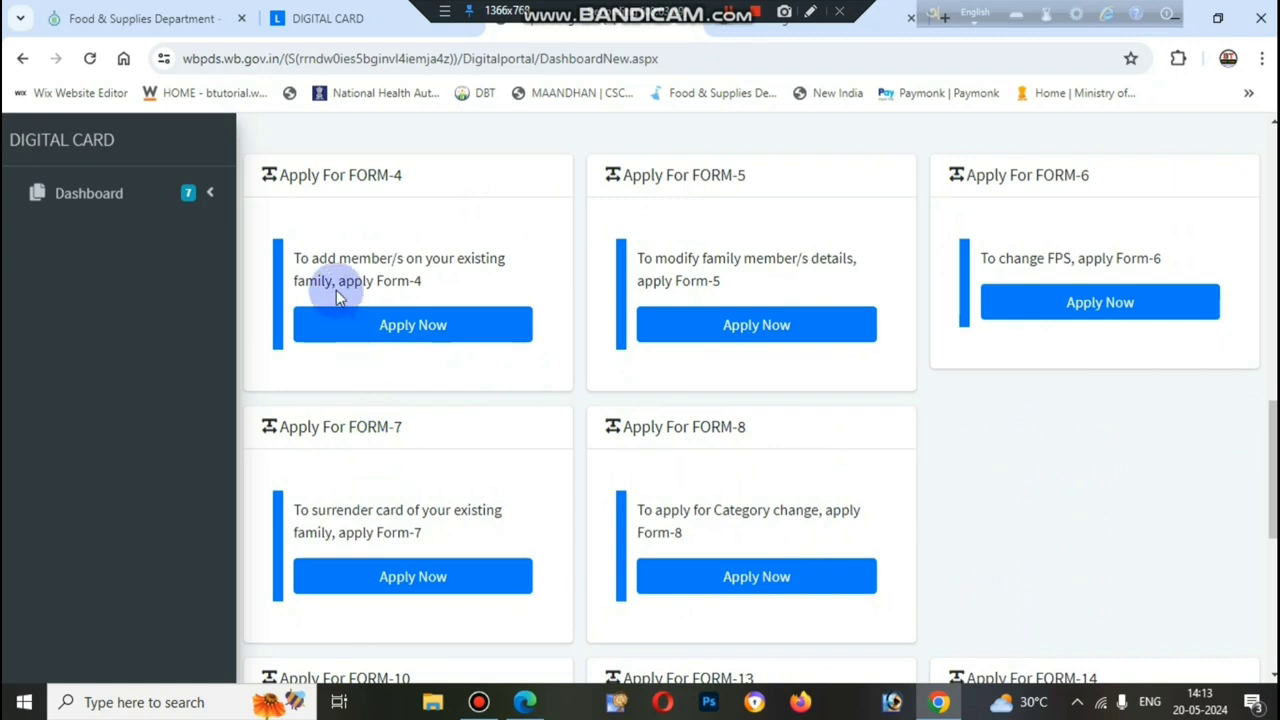
click(435, 340)
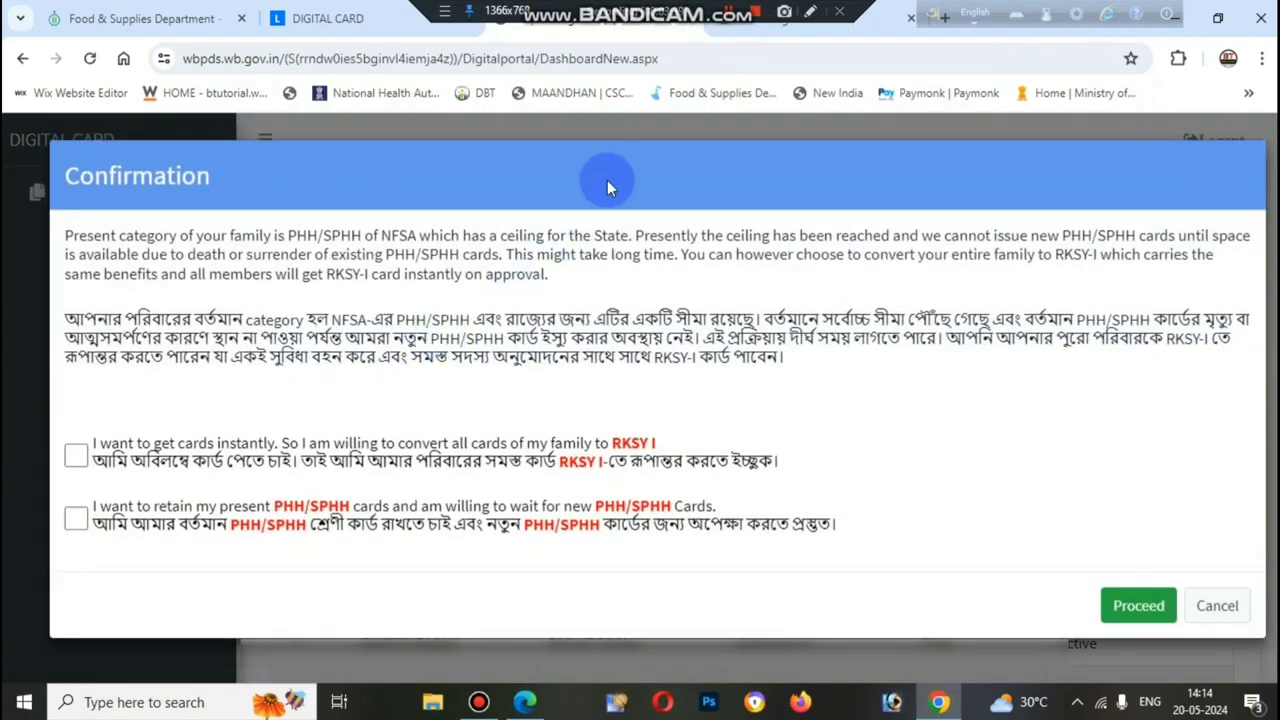
- Turn on screen drawing, outline the RKSY I conversion option with a red rectangle, and erase the outline
click(810, 12)
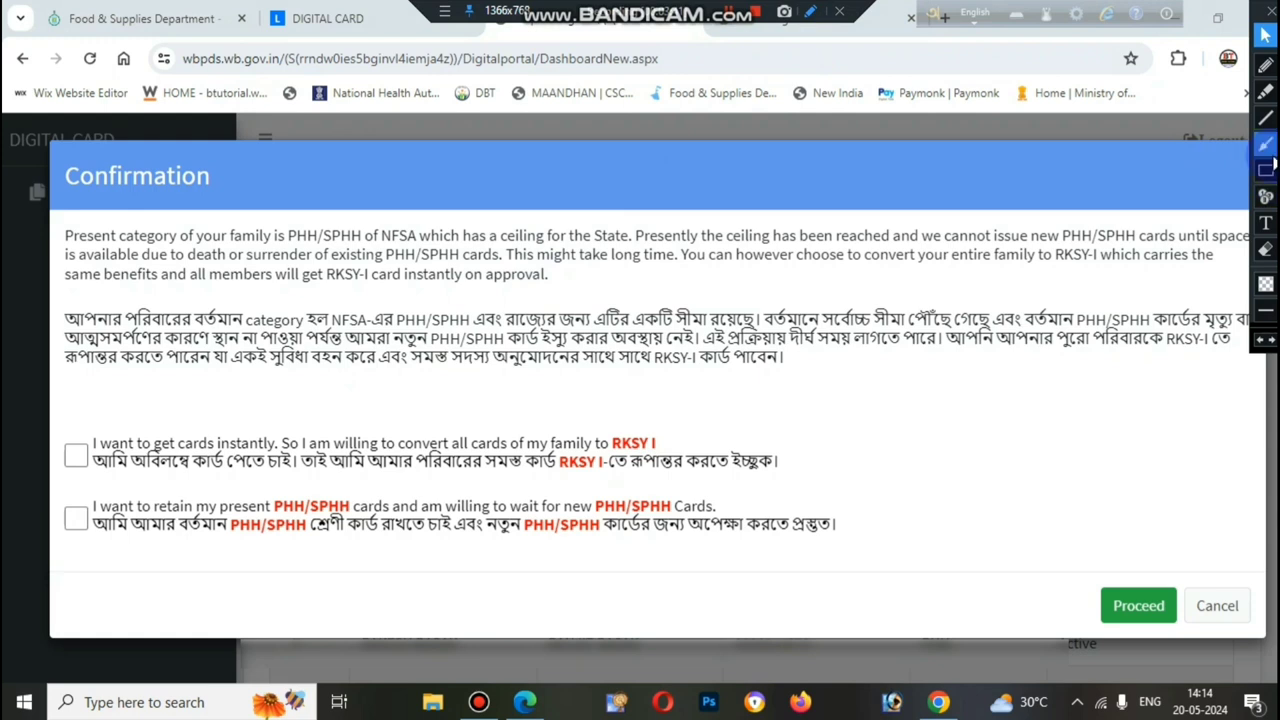
click(1266, 170)
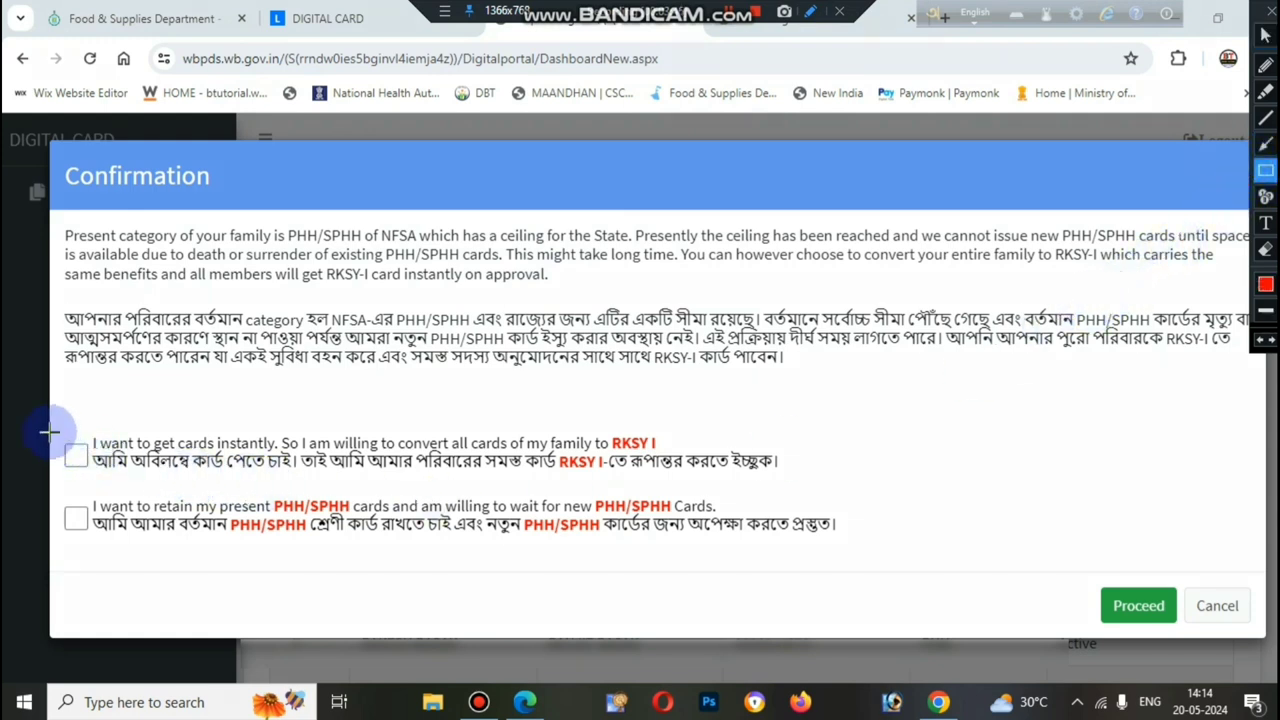
drag(50, 433, 802, 484)
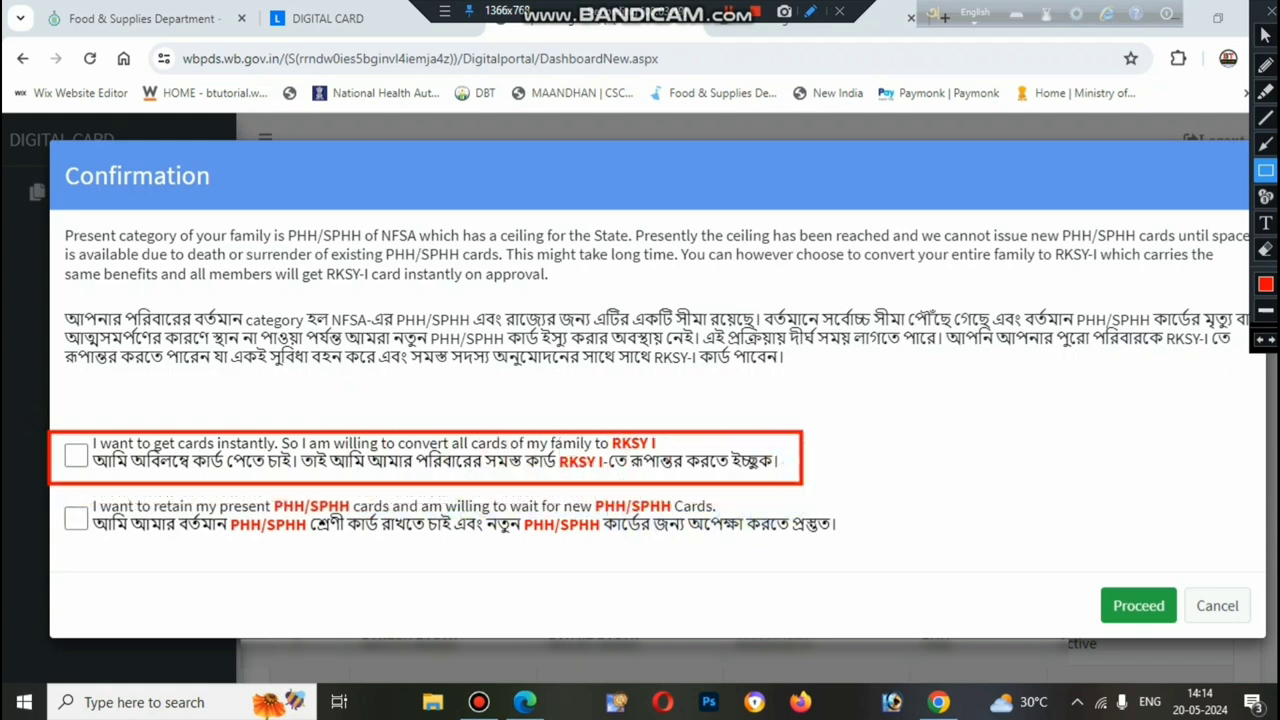
click(1265, 253)
mouse_move(902, 381)
mouse_down()
mouse_move(689, 540)
mouse_move(7, 507)
mouse_up()
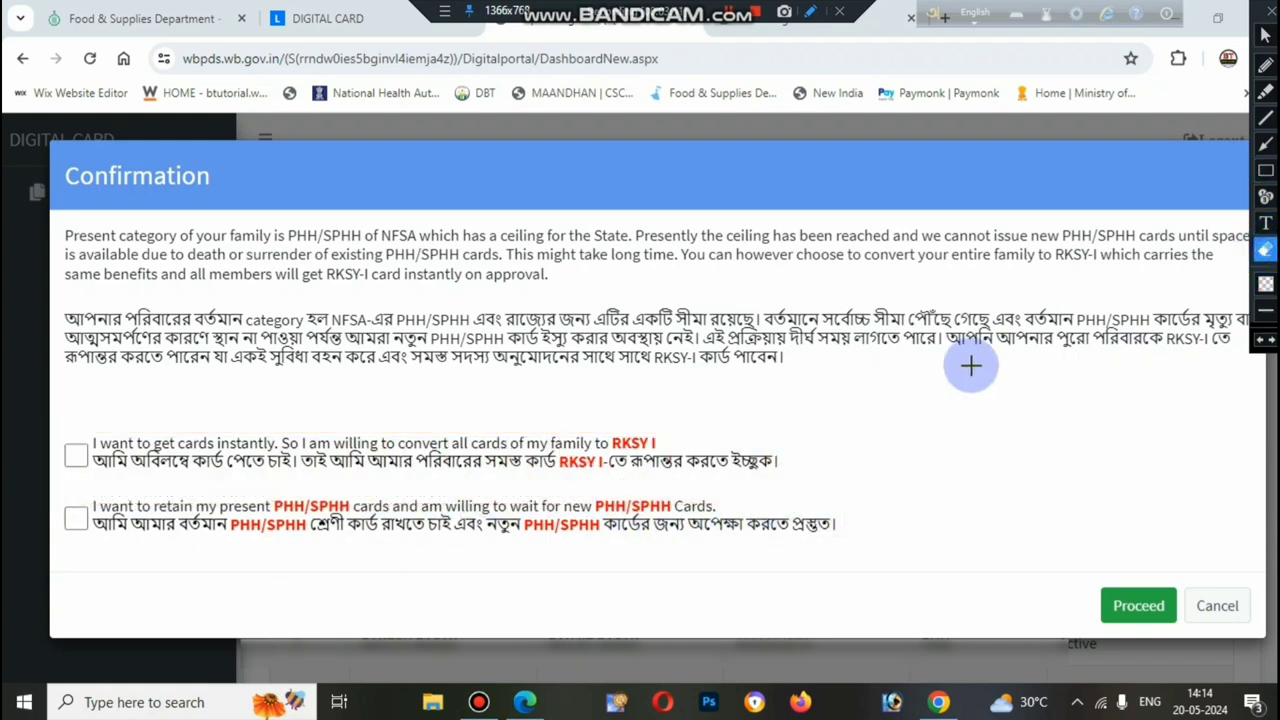
- Draw red rectangles around the RKSY I option, its checkbox, the PHH/SPHH retention option and the PHH/SPHH wording in the Bengali notice
click(1265, 170)
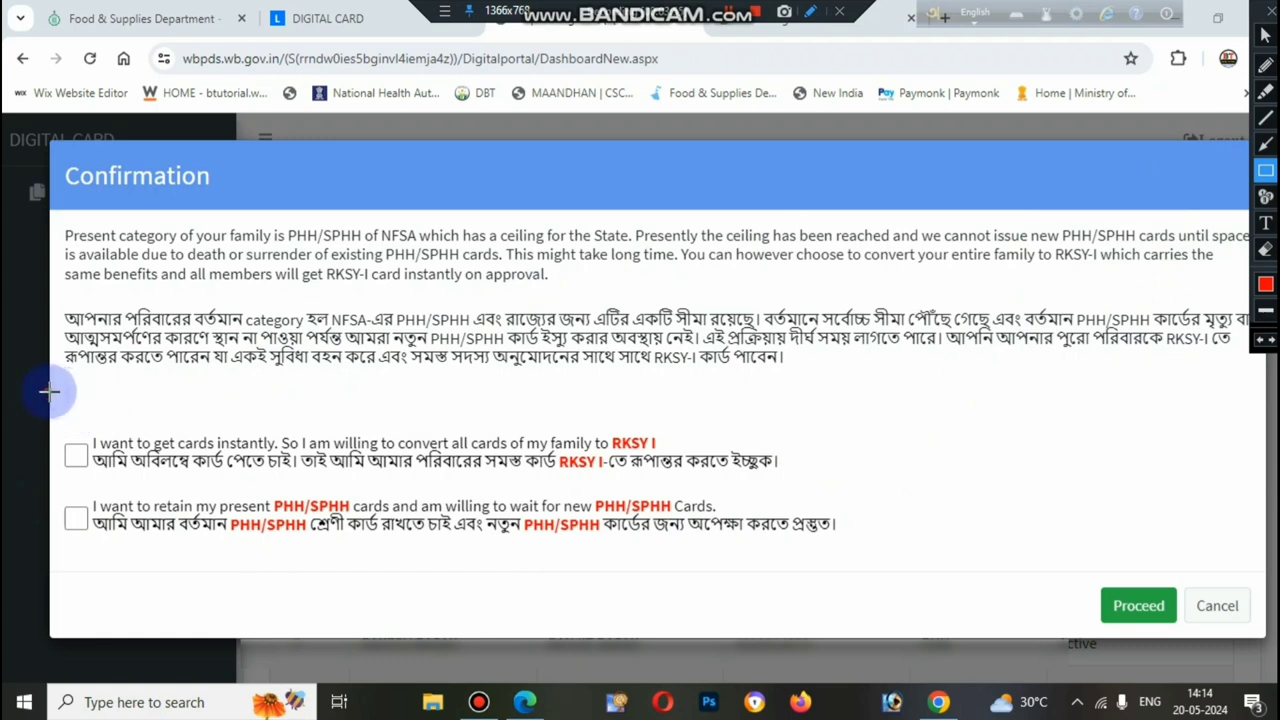
drag(50, 391, 822, 486)
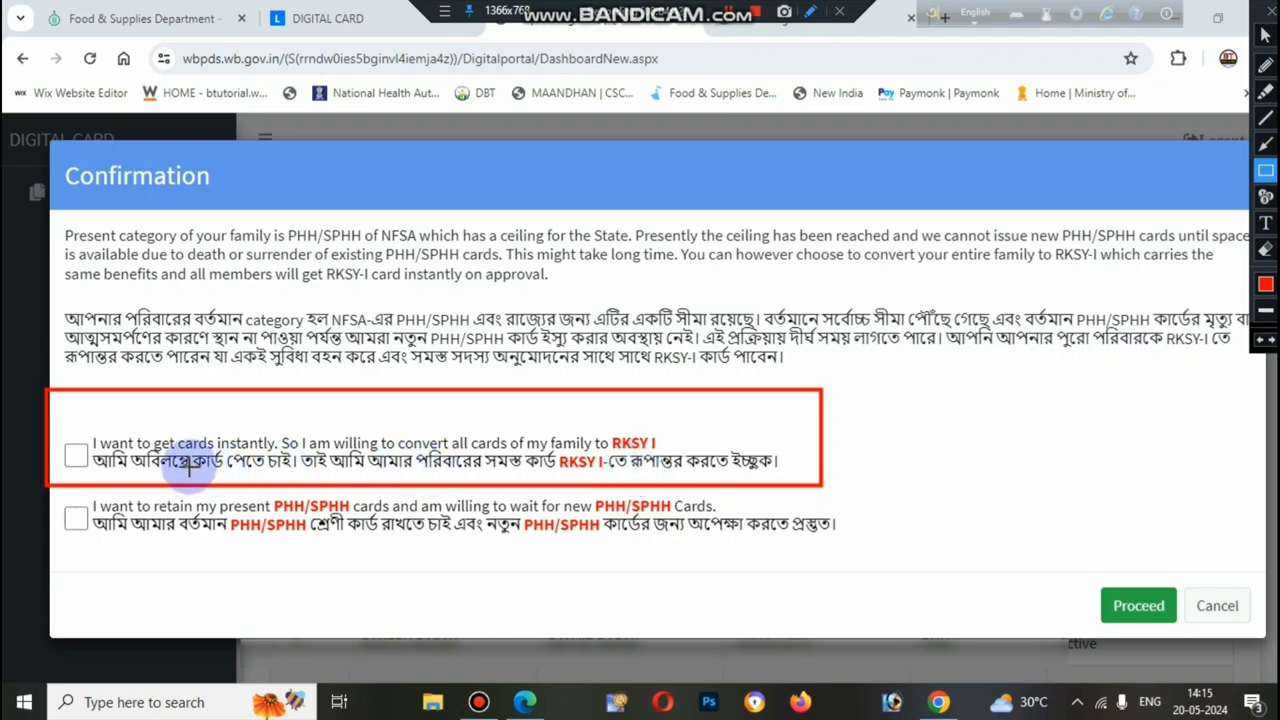
mouse_move(58, 438)
mouse_down()
mouse_move(94, 484)
mouse_move(91, 471)
mouse_up()
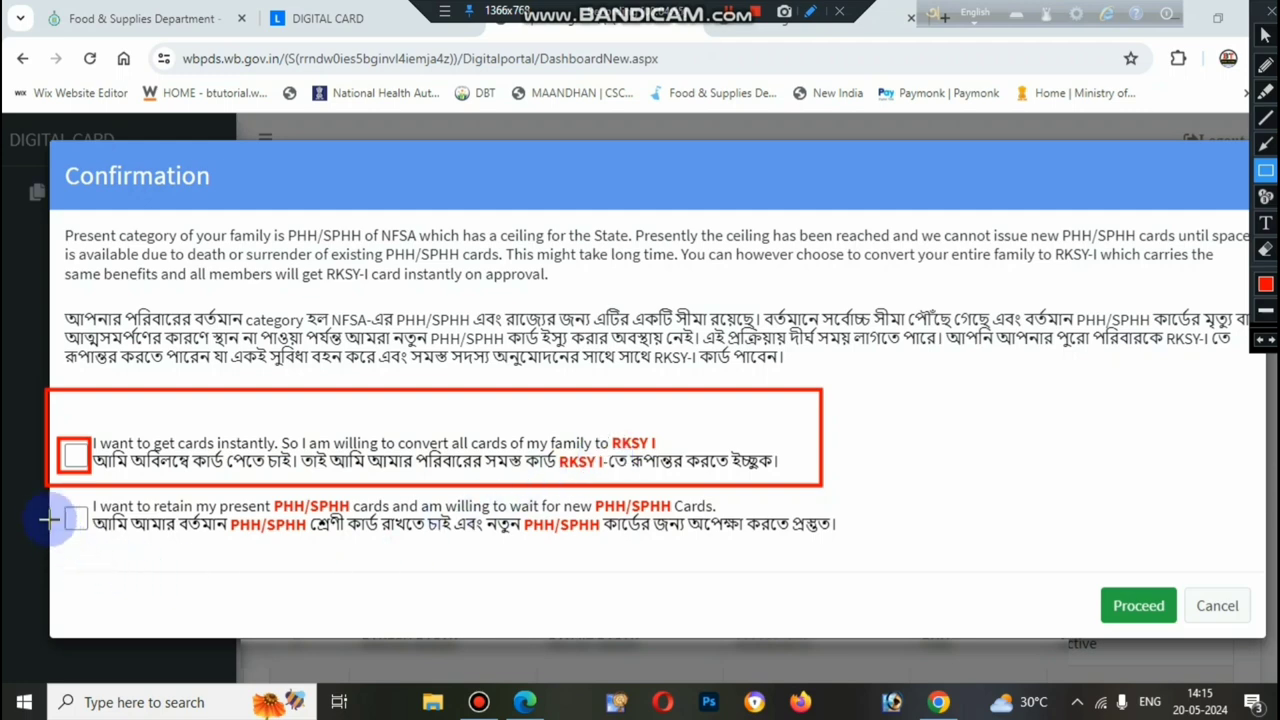
mouse_move(50, 487)
mouse_down()
mouse_move(58, 502)
mouse_move(457, 550)
mouse_move(651, 543)
mouse_move(722, 562)
mouse_move(760, 543)
mouse_move(850, 548)
mouse_up()
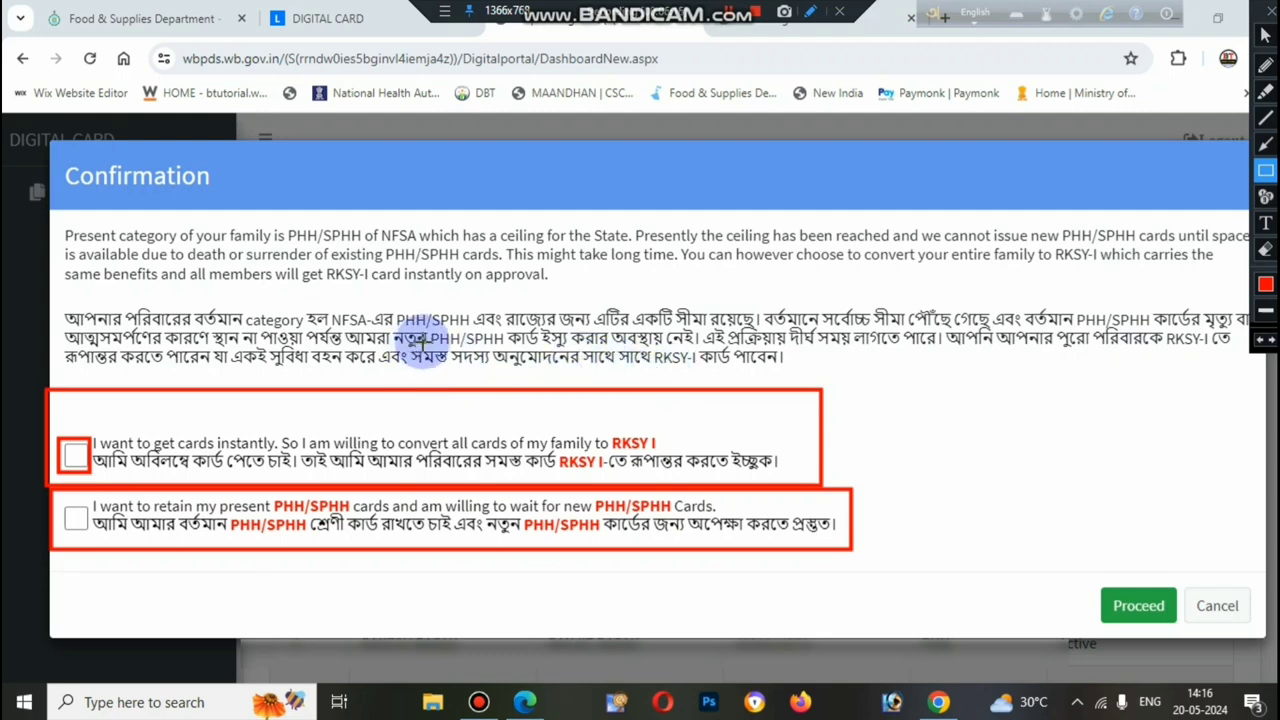
drag(427, 330, 500, 348)
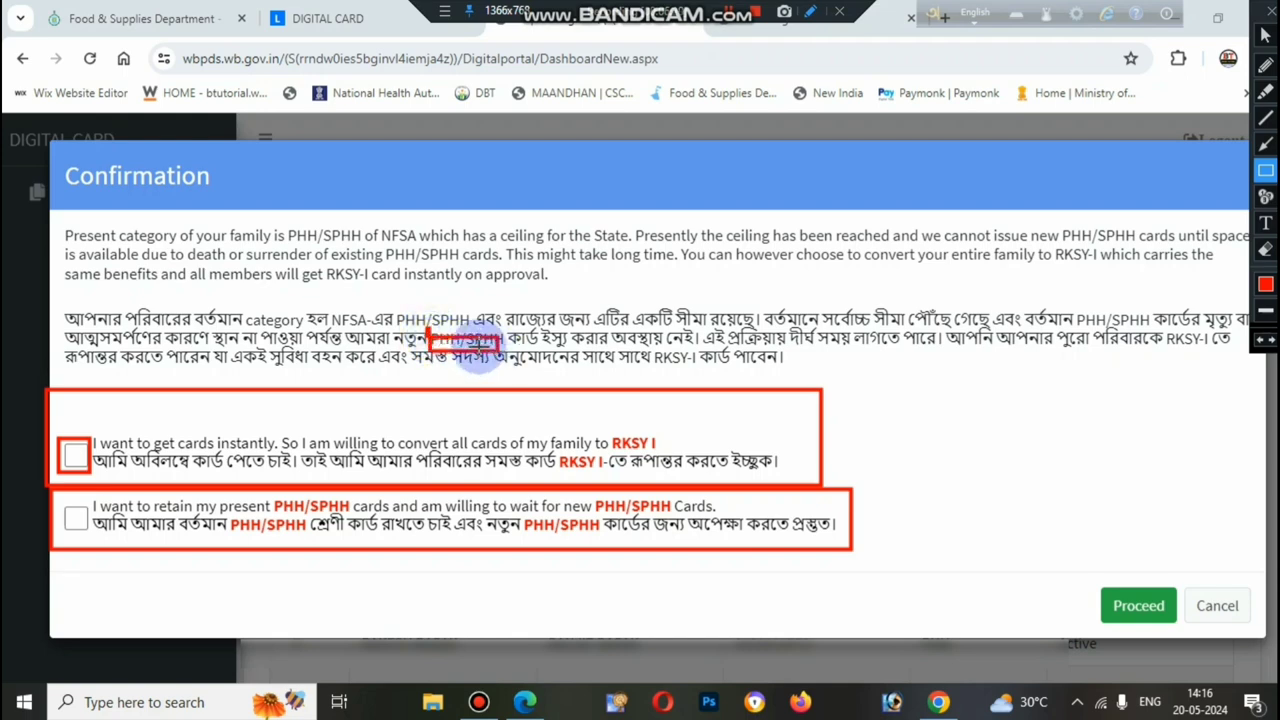
- Erase all the red rectangles drawn over the confirmation dialog
click(1265, 249)
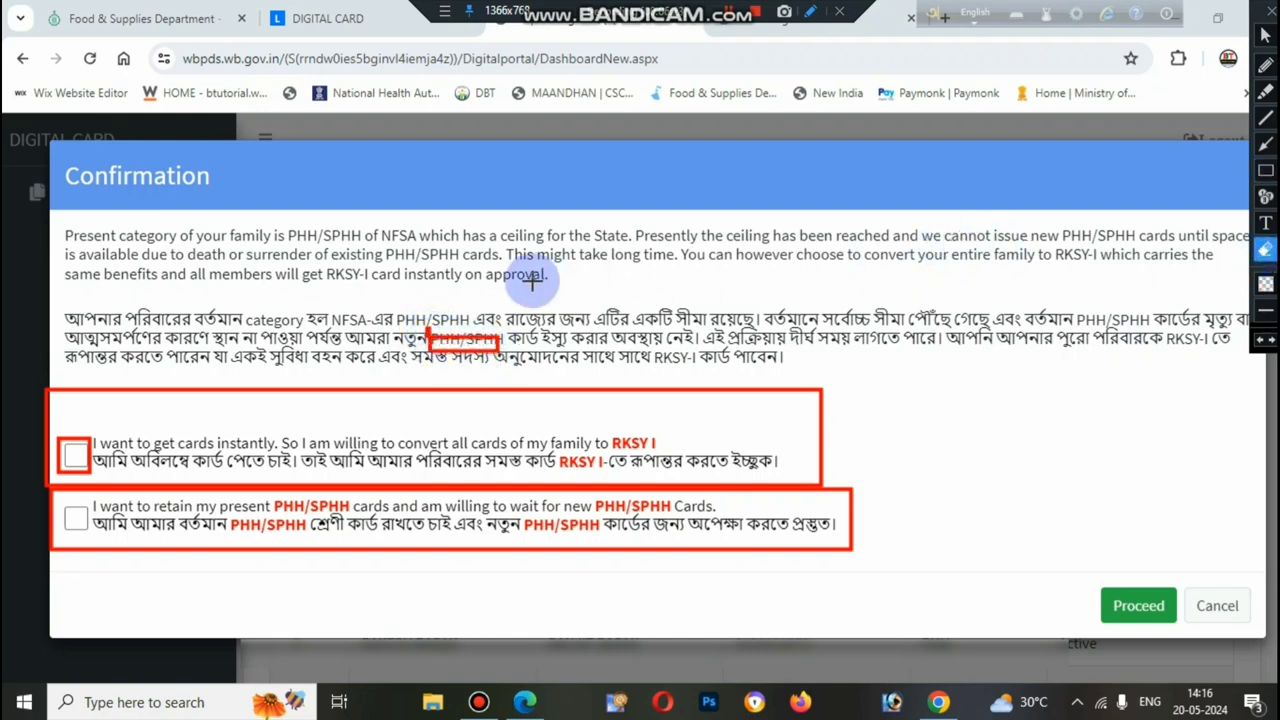
mouse_move(532, 281)
mouse_down()
mouse_move(523, 397)
mouse_move(291, 399)
mouse_move(587, 432)
mouse_move(909, 337)
mouse_up()
key(Delete)
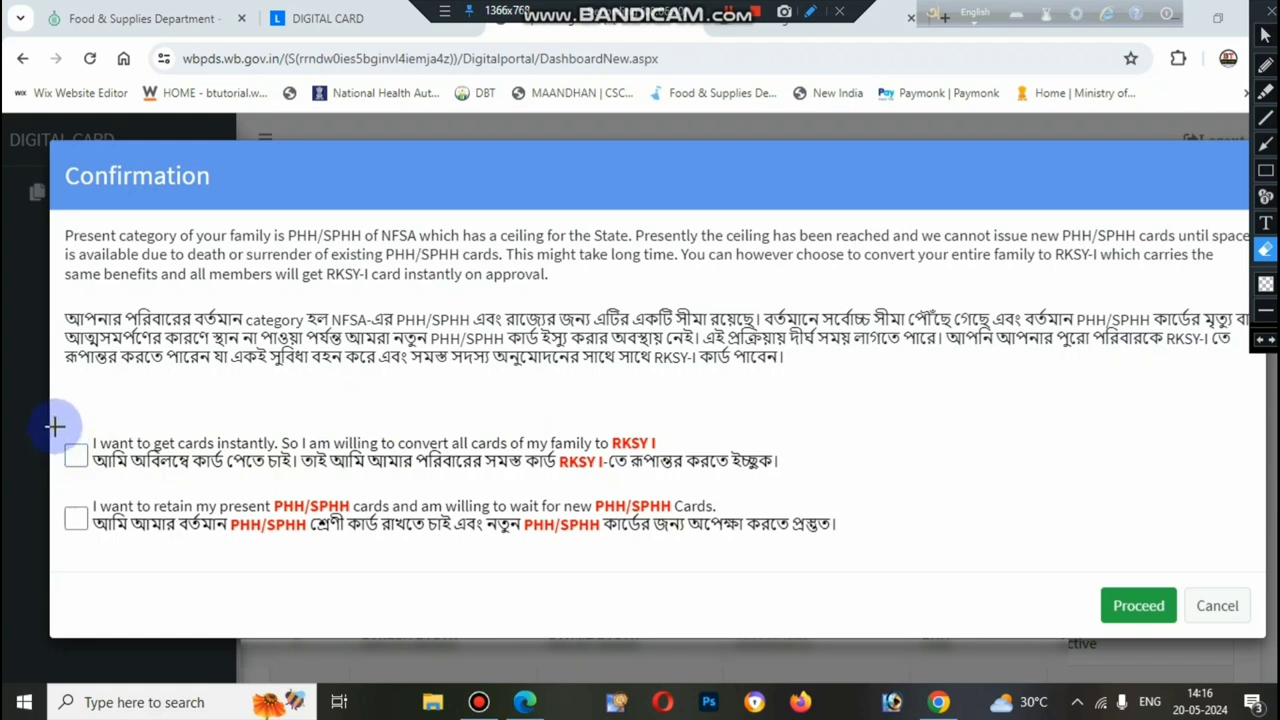
mouse_move(48, 418)
mouse_down()
mouse_move(100, 480)
mouse_move(867, 494)
mouse_up()
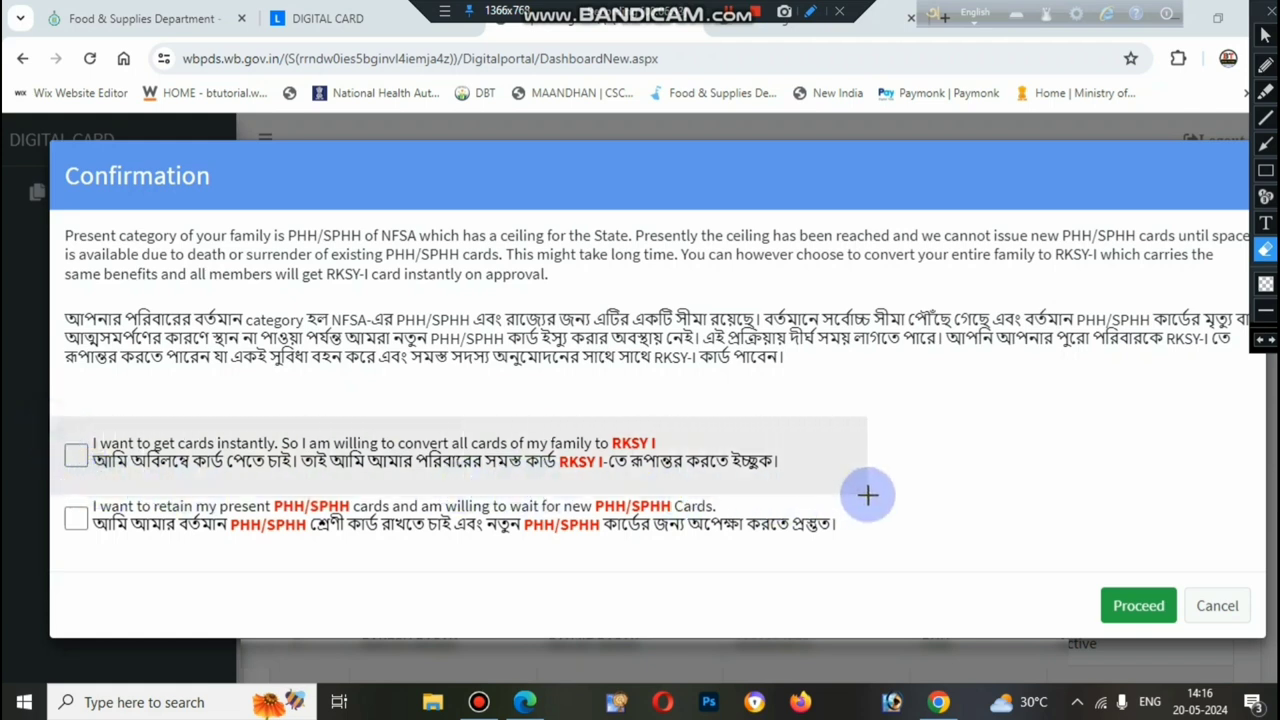
- Mark both card options and their checkboxes with red rectangles, and clear the markings from the confirmation dialog
click(1265, 170)
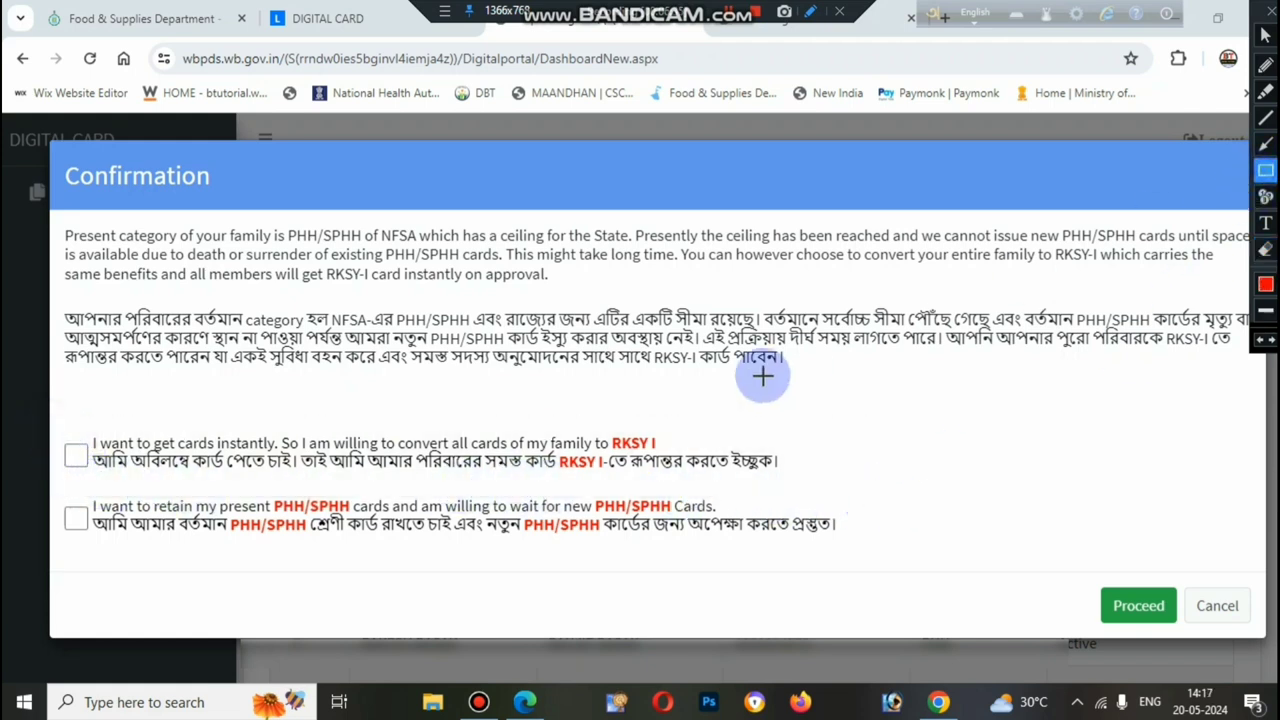
click(57, 422)
mouse_move(70, 446)
mouse_down()
mouse_move(177, 486)
mouse_move(796, 484)
mouse_up()
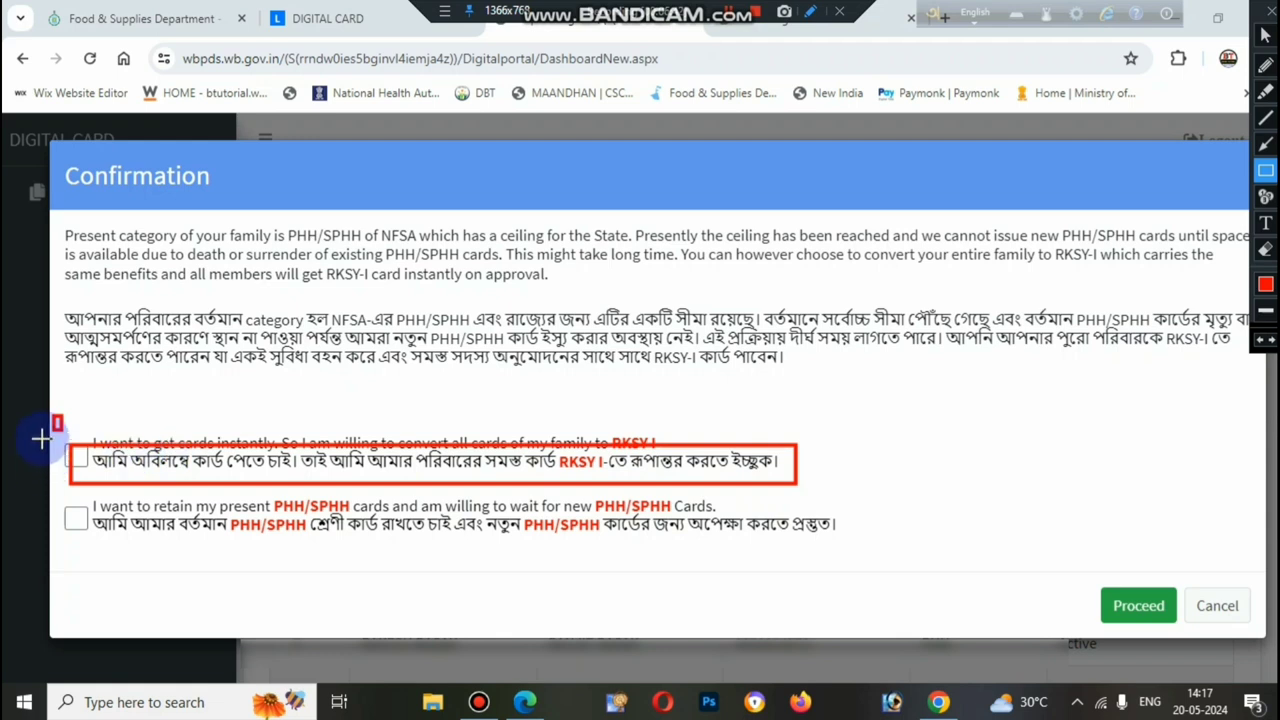
drag(54, 434, 97, 469)
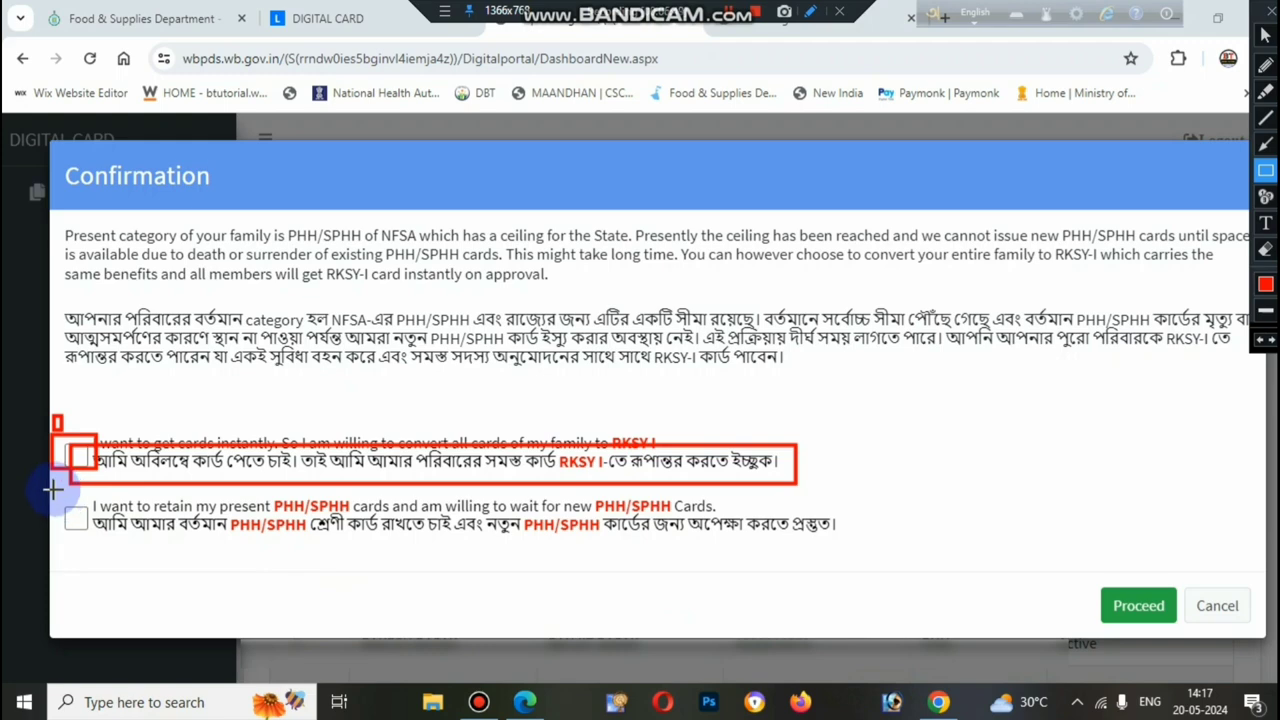
mouse_move(50, 490)
mouse_down()
mouse_move(91, 545)
mouse_move(506, 563)
mouse_move(794, 546)
mouse_move(878, 563)
mouse_up()
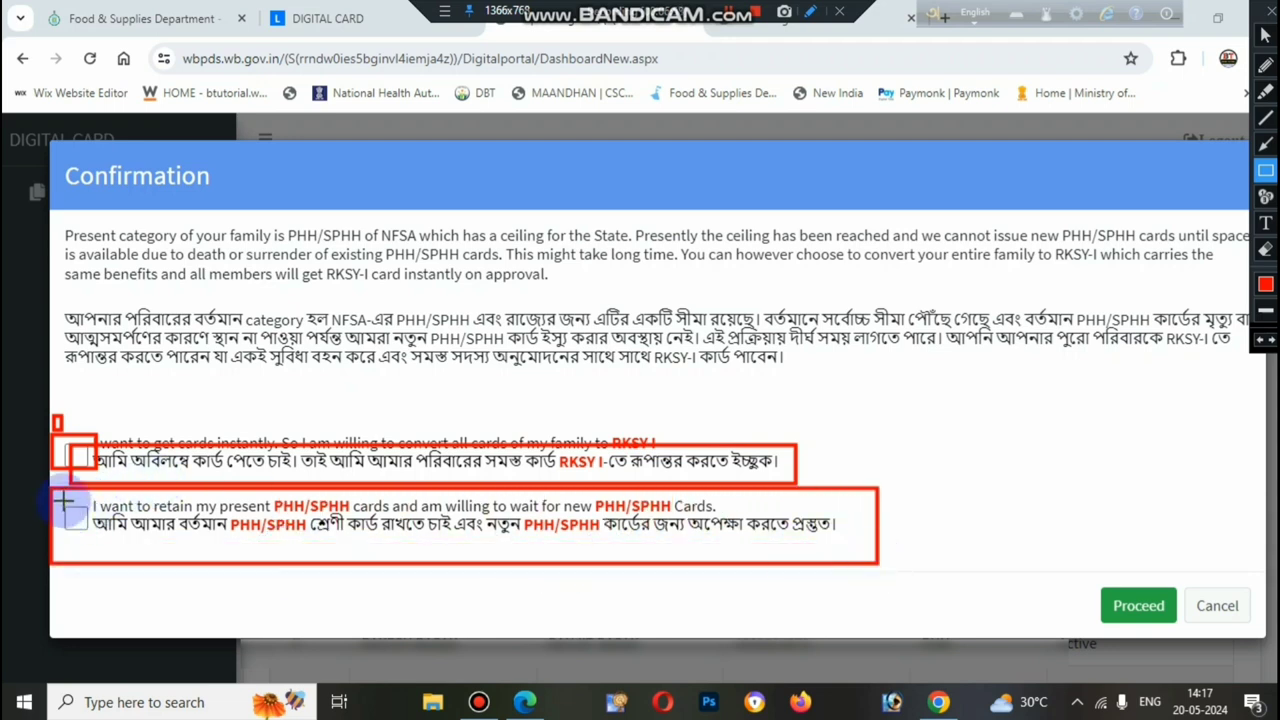
drag(63, 501, 90, 540)
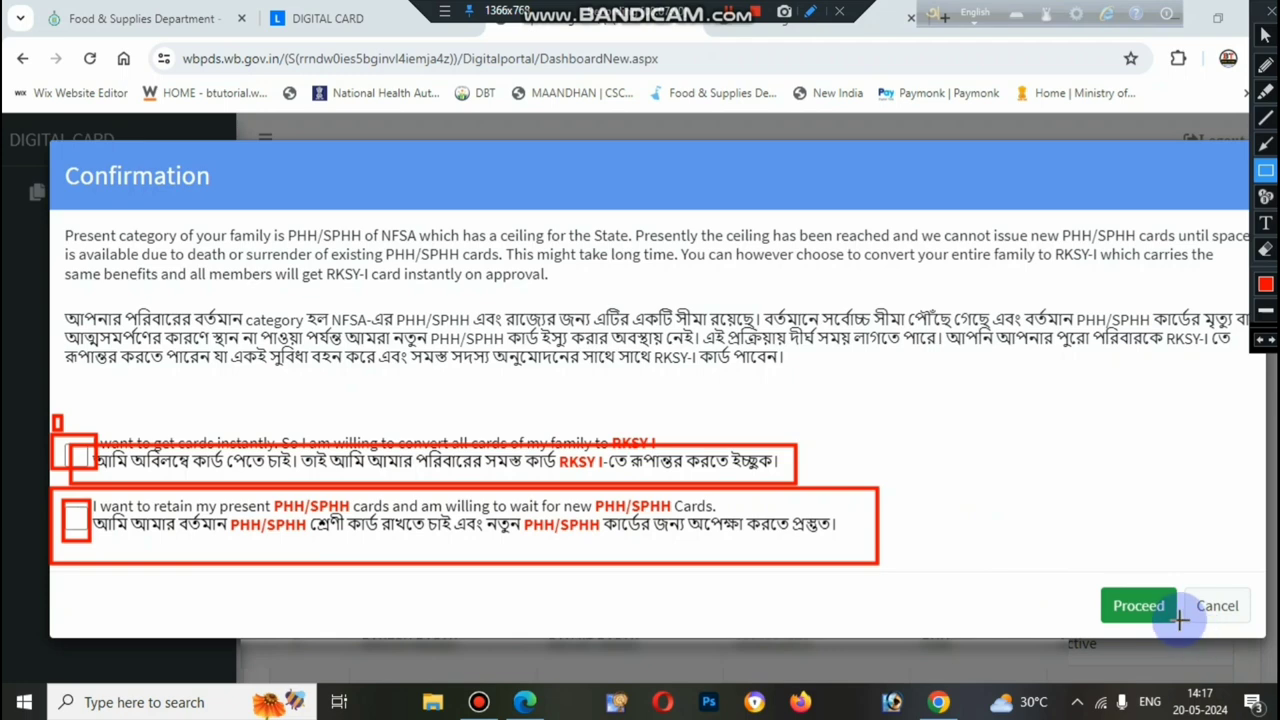
click(1265, 250)
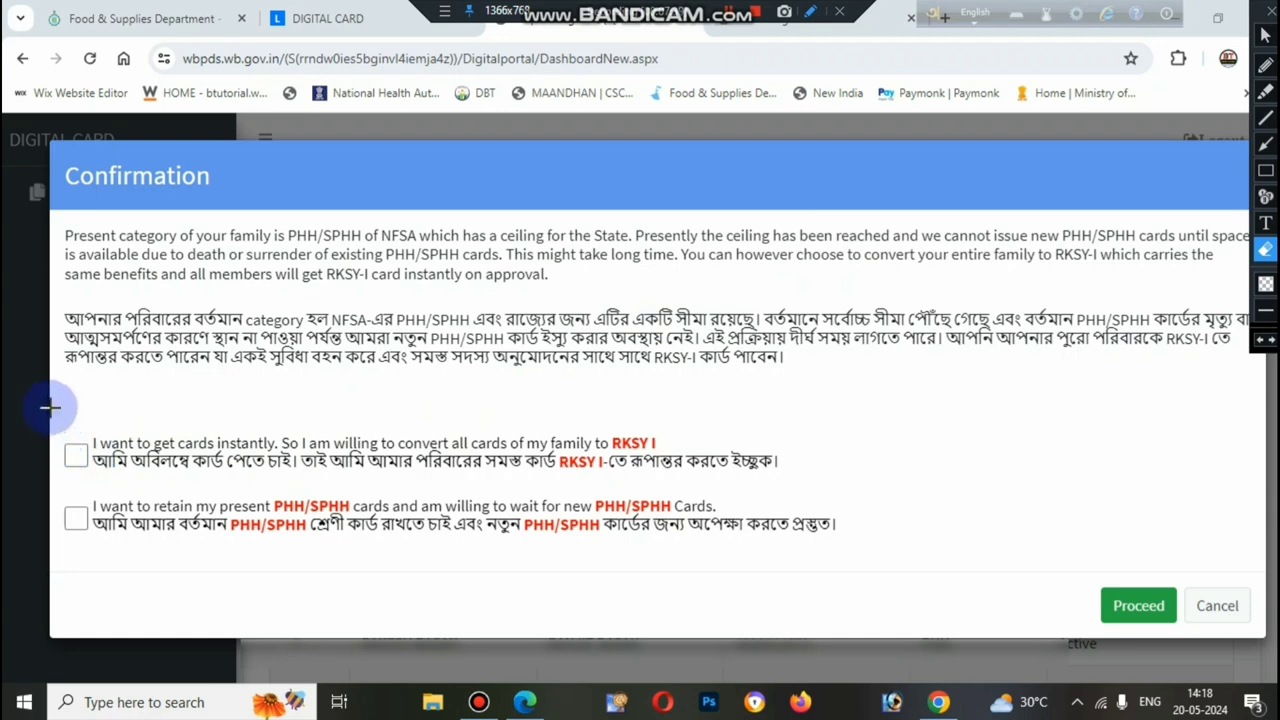
mouse_move(50, 434)
mouse_down()
mouse_move(126, 566)
mouse_move(846, 544)
mouse_up()
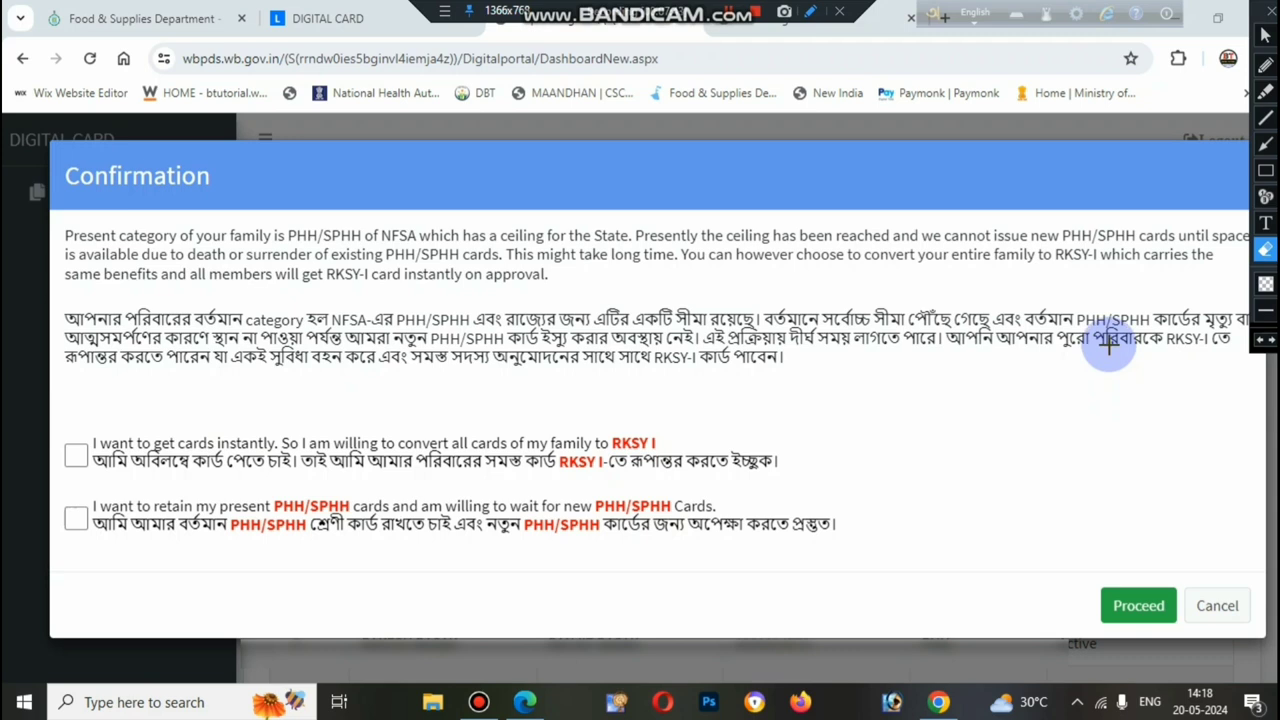